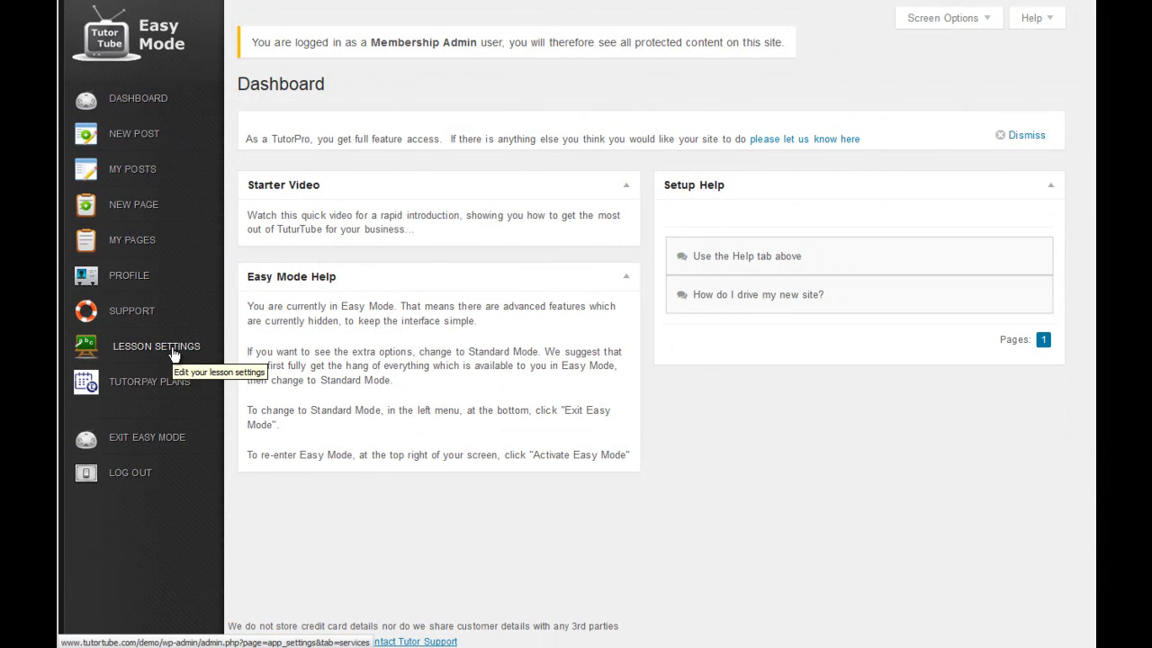
Step: Open the lesson settings and review the names, prices and description pages of the guitar and piano lesson services
{"action": "left_click", "coordinate": [174, 354]}
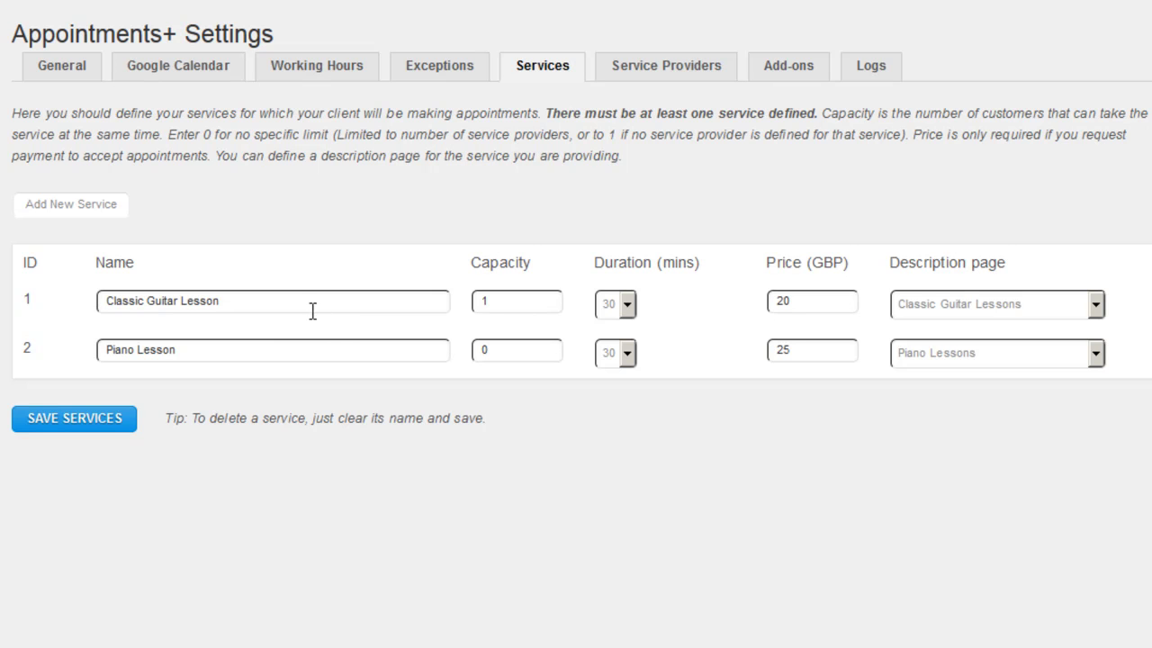
{"action": "left_click_drag", "start_coordinate": [296, 311], "coordinate": [72, 315]}
{"action": "key", "text": "BackSpace"}
{"action": "left_click", "coordinate": [269, 305]}
{"action": "left_click", "coordinate": [259, 349]}
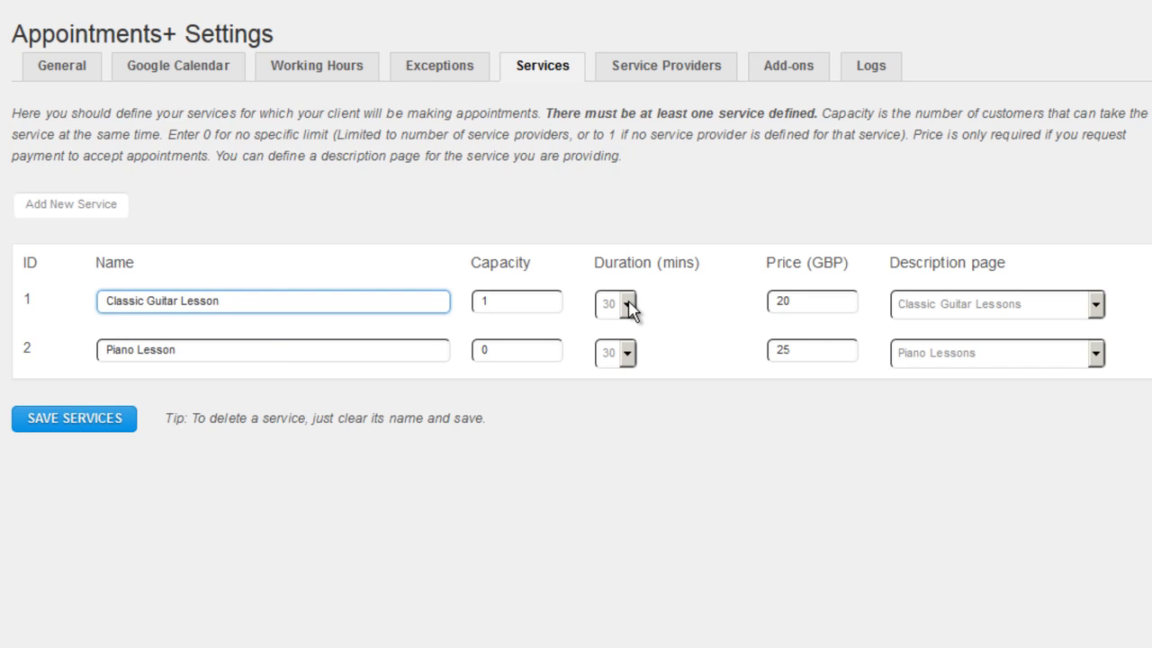
{"action": "left_click", "coordinate": [844, 307]}
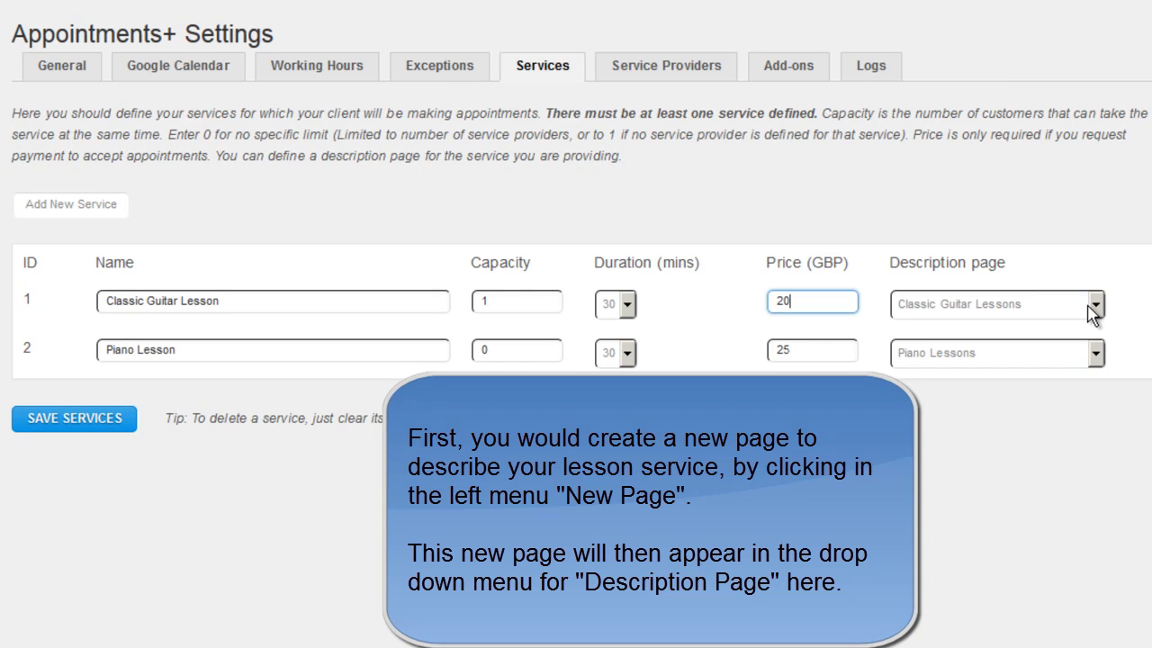
{"action": "left_click", "coordinate": [364, 348]}
{"action": "left_click", "coordinate": [257, 216]}
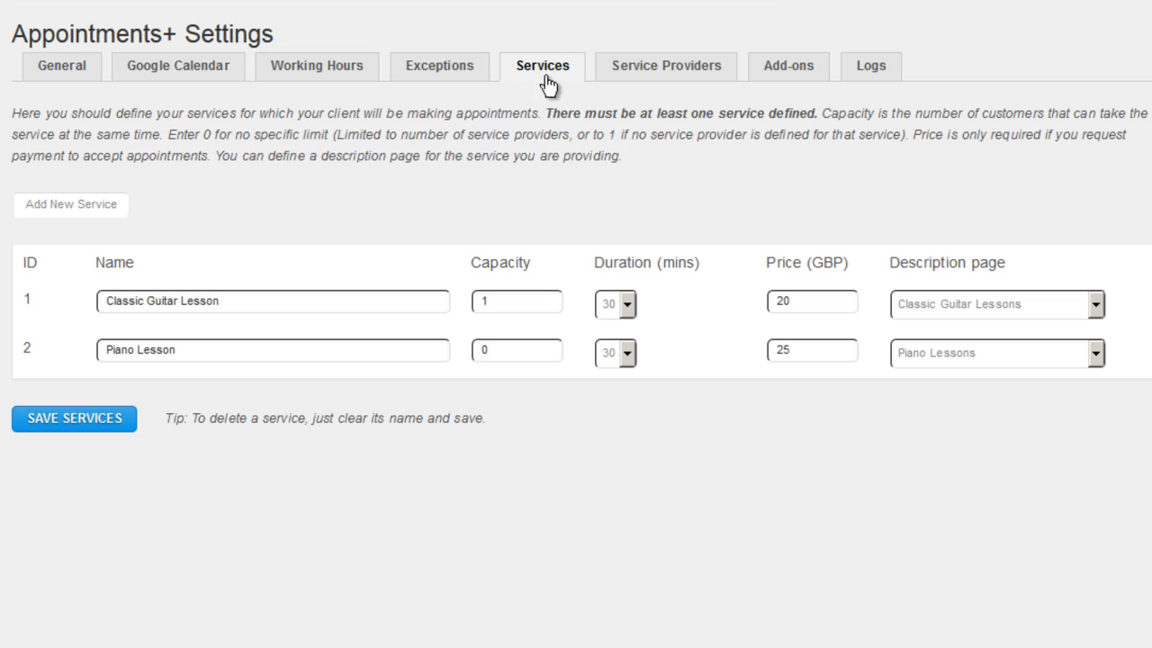
Step: Review the general time settings and open the exceptions for working and non-working days
{"action": "left_click", "coordinate": [65, 79]}
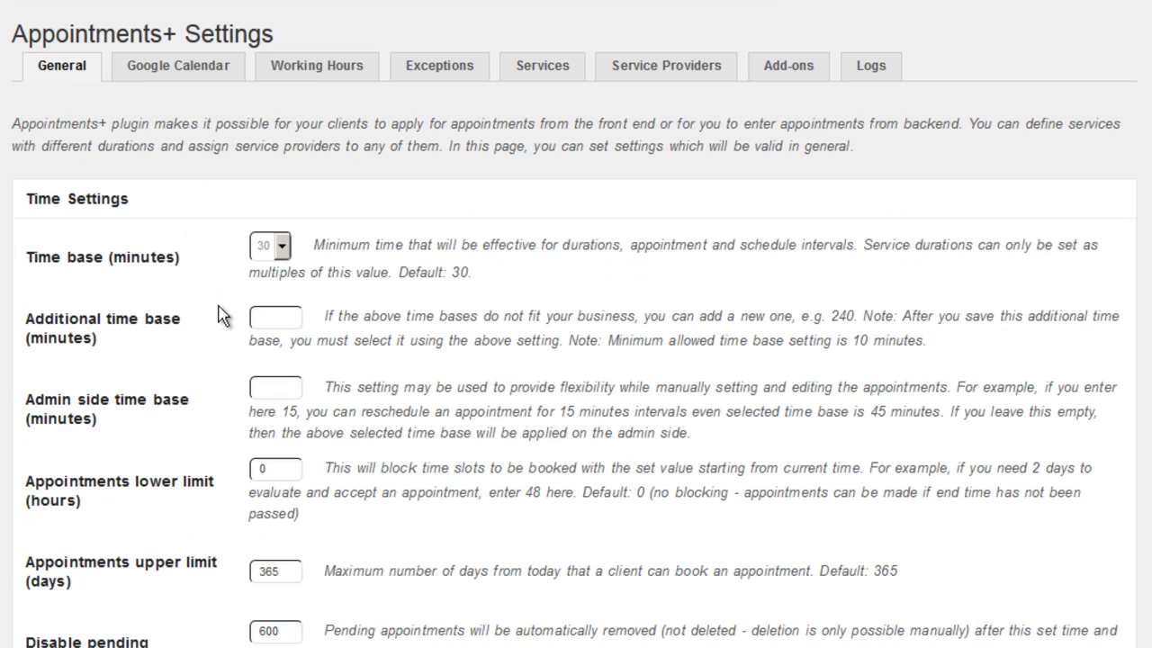
{"action": "scroll", "coordinate": [280, 279], "scroll_direction": "down", "scroll_amount": 3}
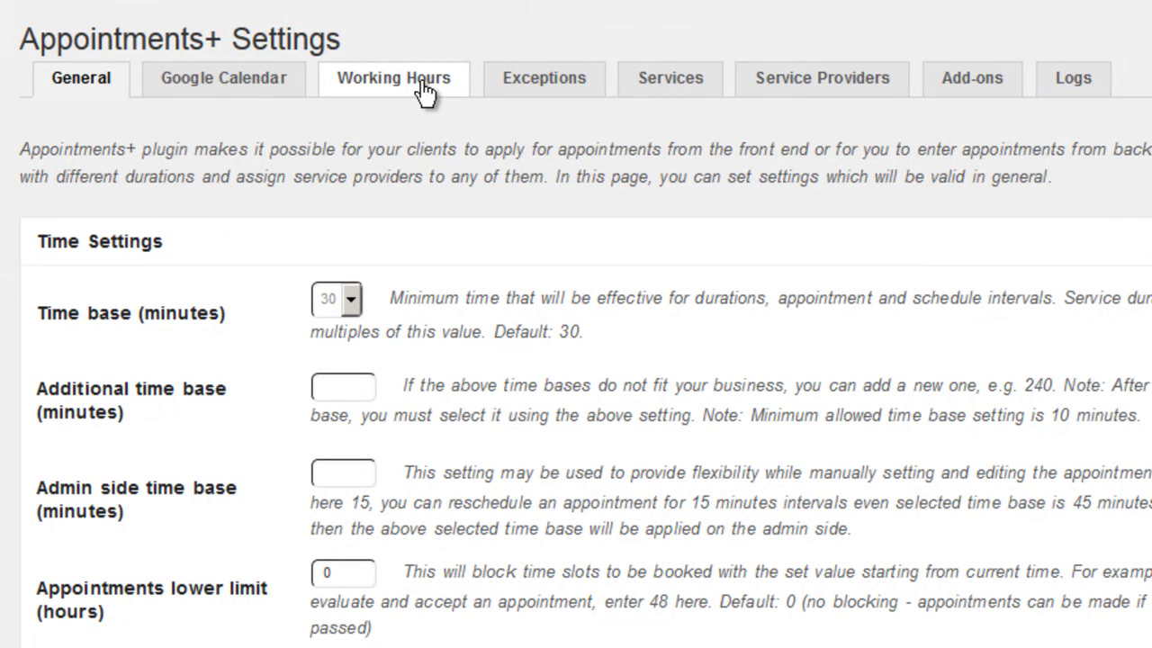
{"action": "left_click", "coordinate": [546, 87]}
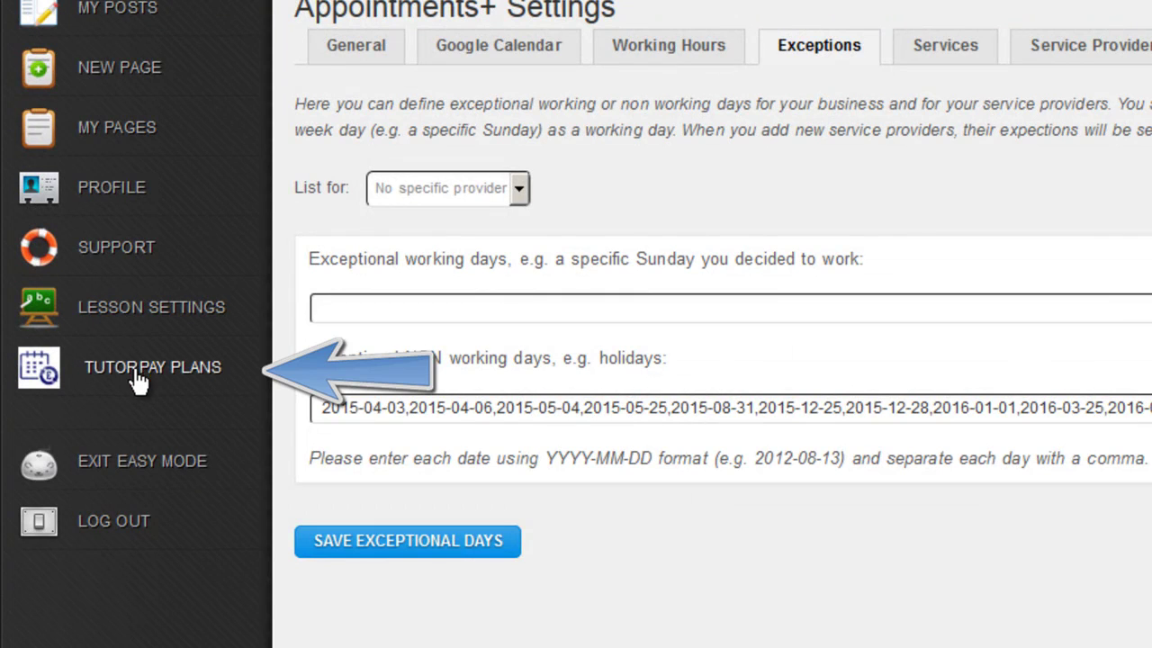
Step: Open the TutorPay plans and check the actions available for the Grade 1 and Grade 2 Piano Lessons subscriptions
{"action": "left_click", "coordinate": [171, 380]}
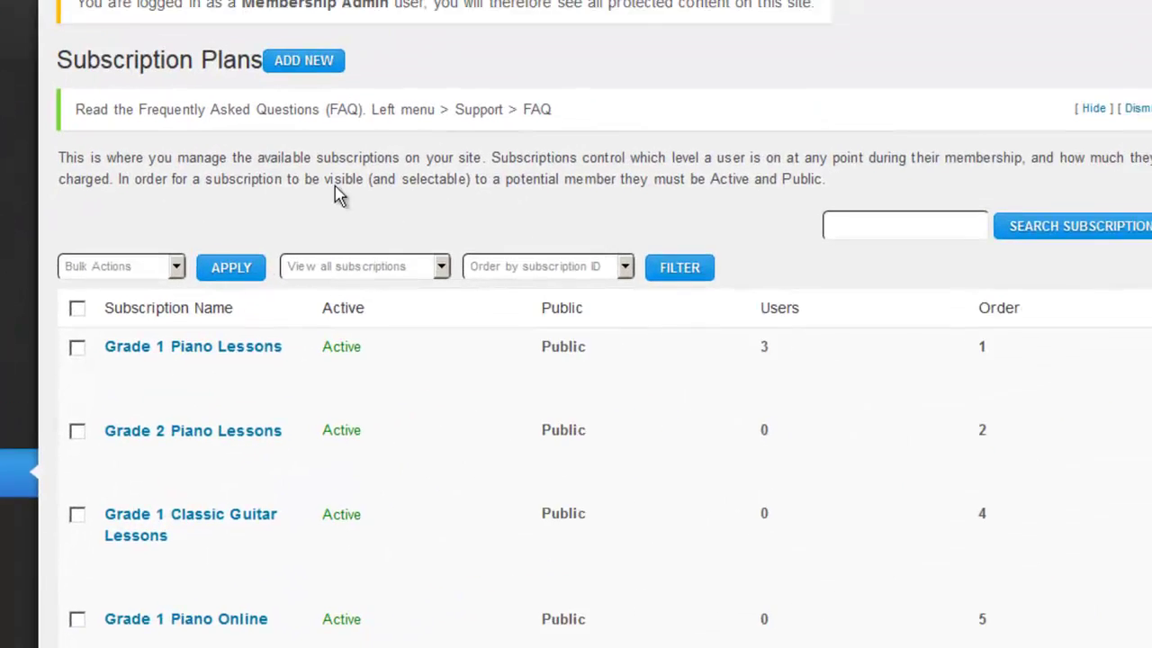
{"action": "mouse_move", "coordinate": [423, 365]}
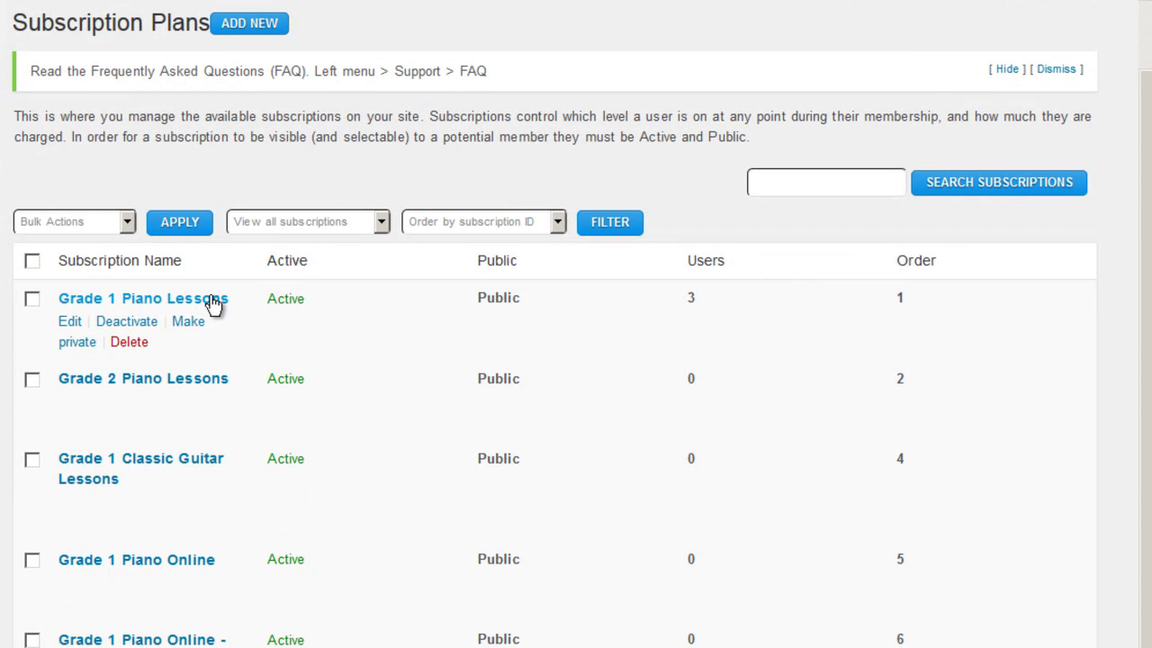
{"action": "mouse_move", "coordinate": [223, 401]}
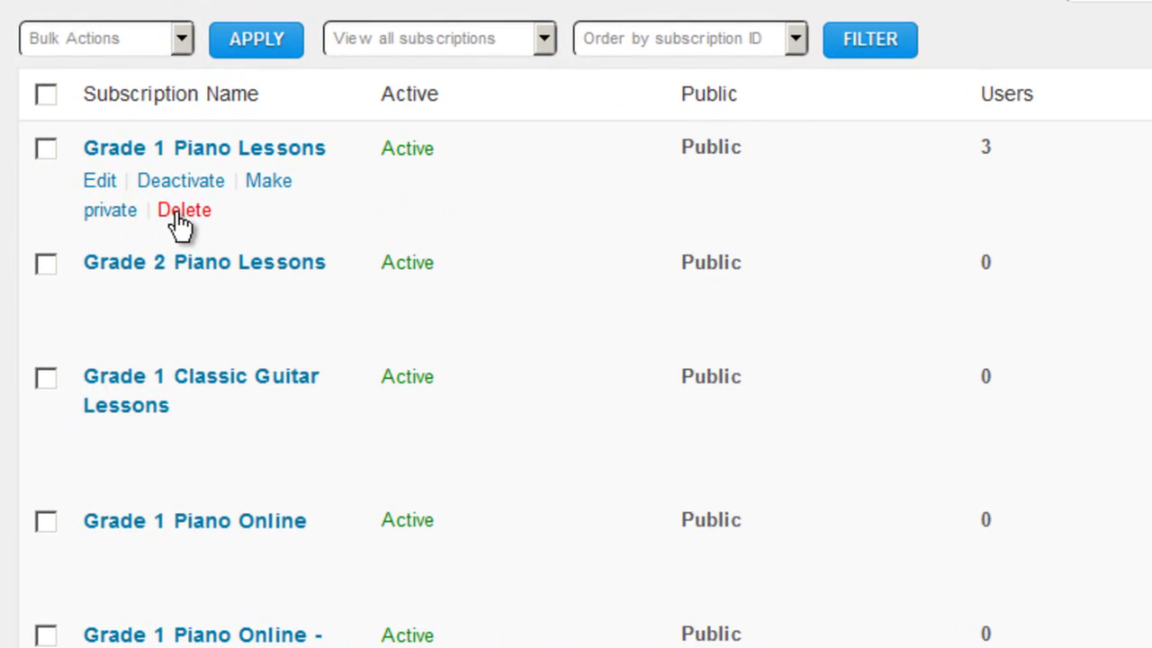
{"action": "mouse_move", "coordinate": [192, 315]}
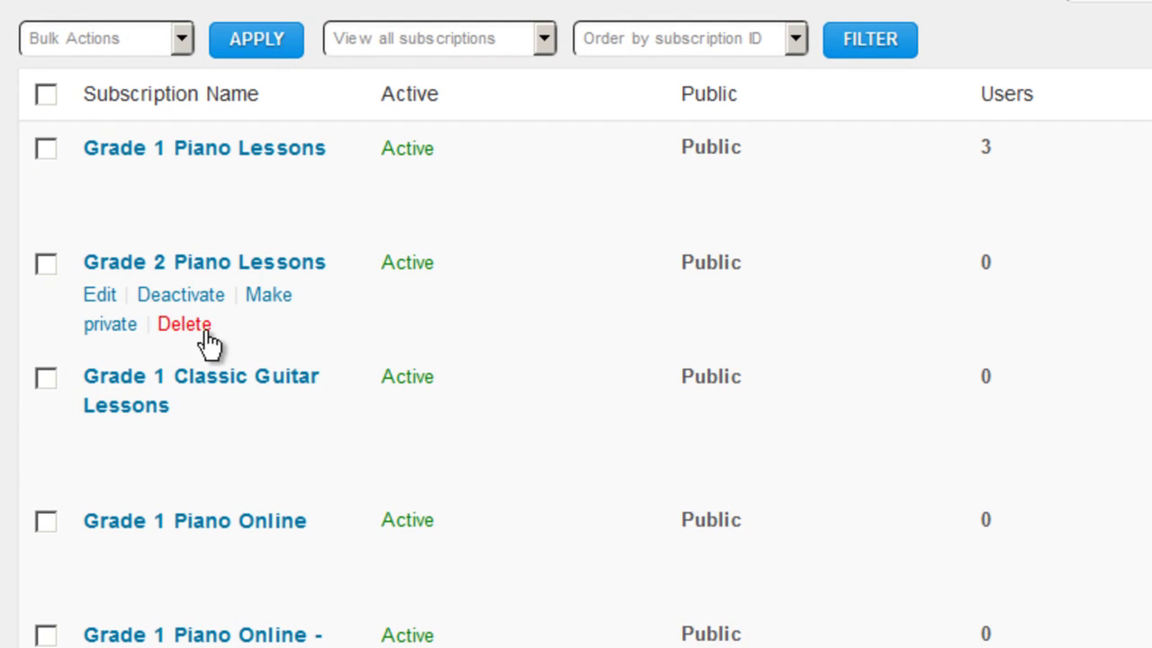
Step: Select the Grade 1 Piano, Grade 2 Piano and Grade 1 Classic Guitar lesson plans and choose Delete as the bulk action
{"action": "left_click", "coordinate": [46, 149]}
{"action": "left_click", "coordinate": [46, 264]}
{"action": "left_click", "coordinate": [46, 378]}
{"action": "left_click", "coordinate": [101, 37]}
{"action": "left_click", "coordinate": [131, 86]}
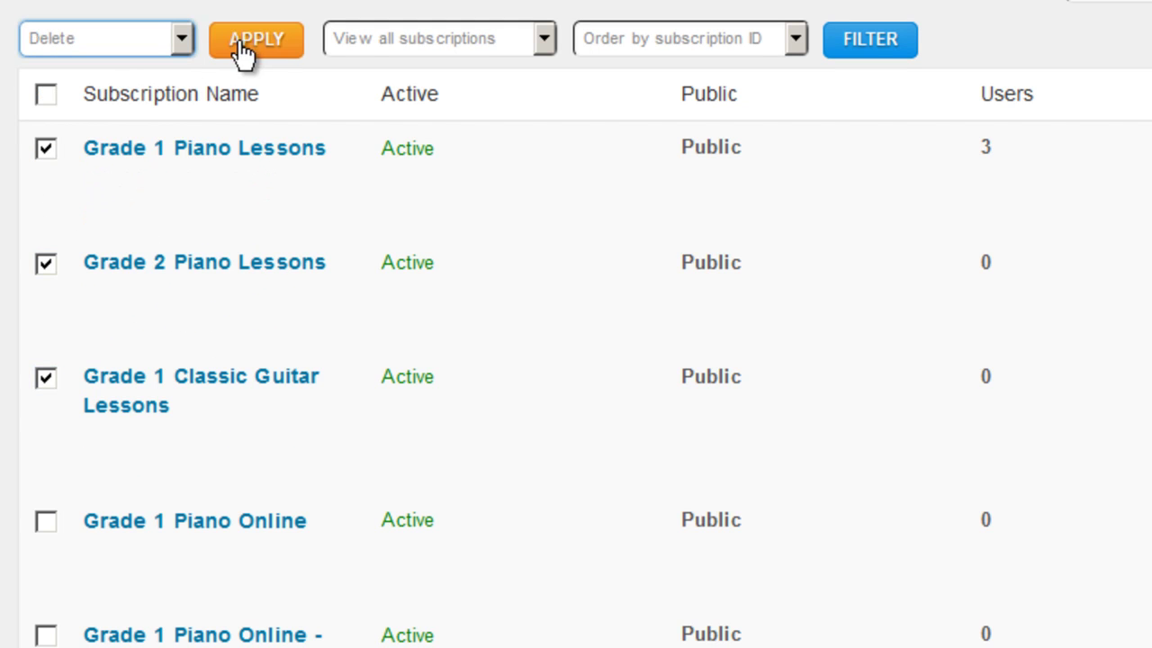
Step: Select all subscription plans with Delete as the bulk action, and clear the selection without applying it
{"action": "left_click", "coordinate": [45, 95]}
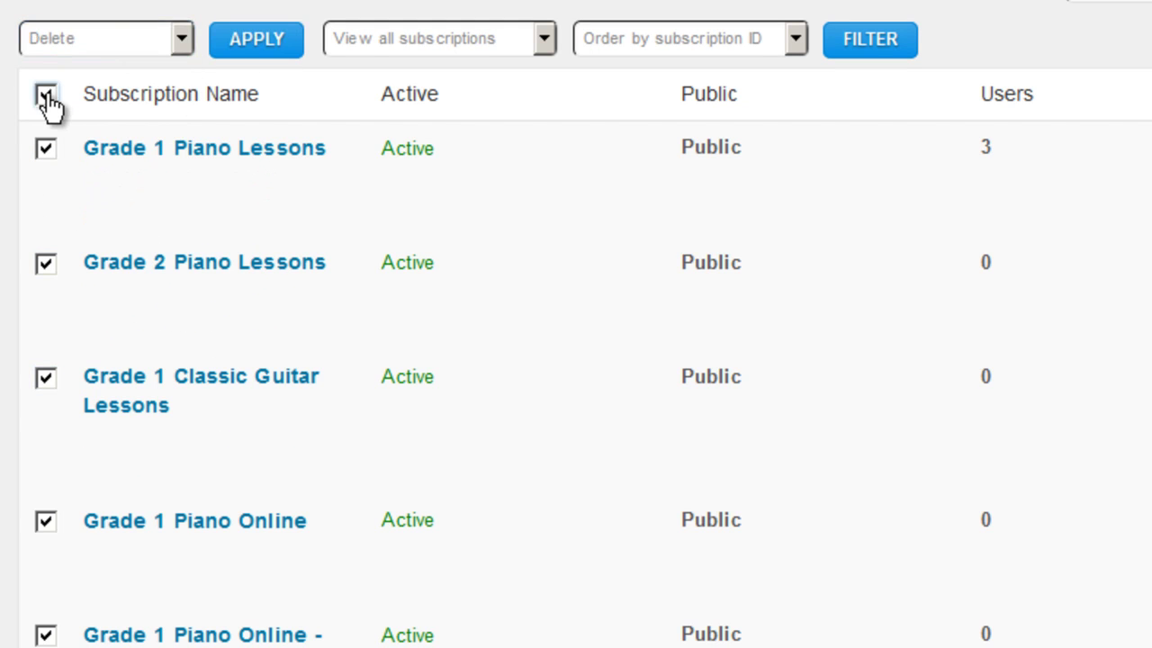
{"action": "left_click", "coordinate": [46, 95]}
{"action": "left_click", "coordinate": [46, 95]}
{"action": "left_click", "coordinate": [46, 95]}
{"action": "left_click", "coordinate": [46, 95]}
{"action": "left_click", "coordinate": [46, 94]}
{"action": "left_click", "coordinate": [46, 95]}
{"action": "left_click", "coordinate": [182, 36]}
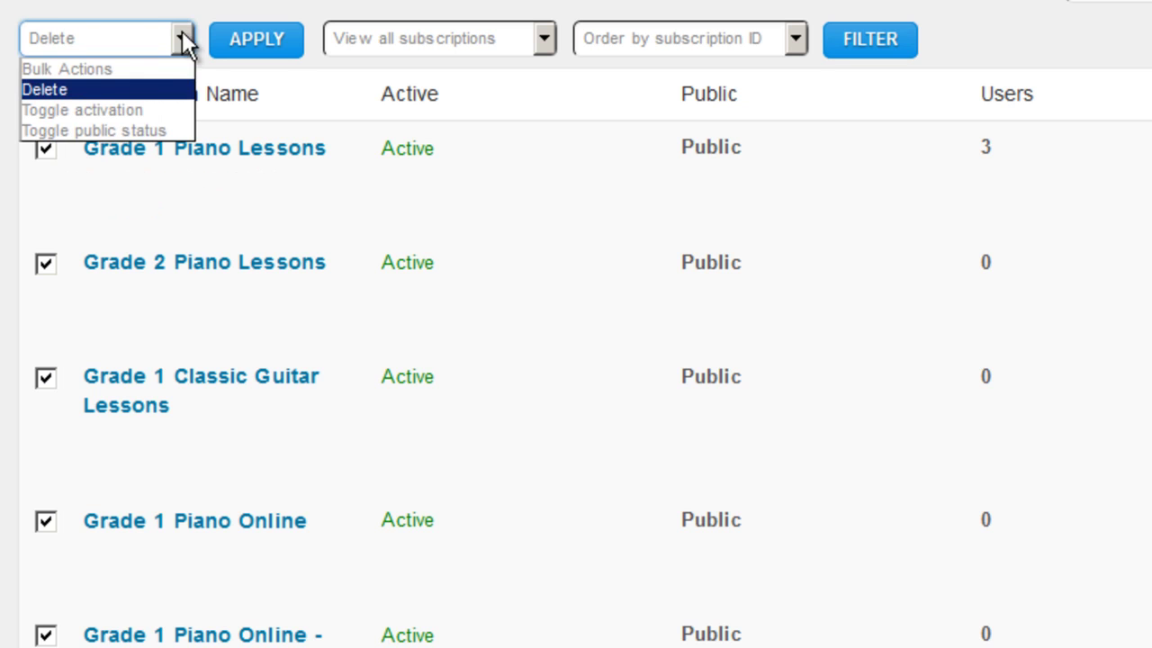
{"action": "left_click", "coordinate": [139, 87]}
{"action": "left_click", "coordinate": [46, 97]}
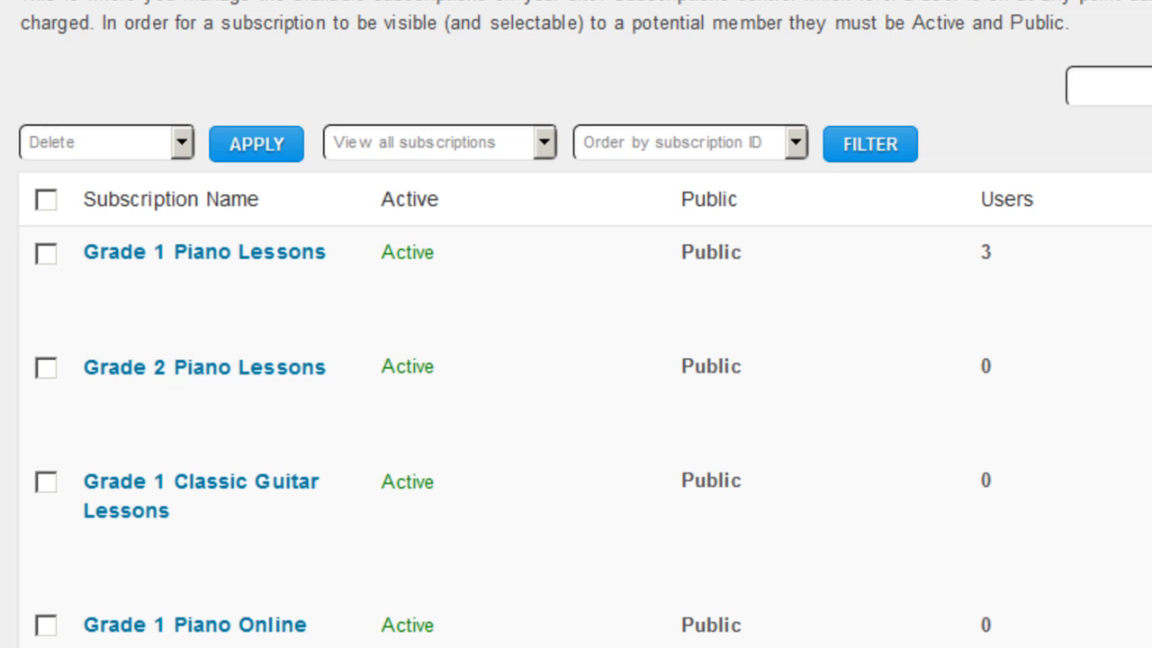
Step: Open the Grade 1 Piano Lessons subscription for editing and review its name and description
{"action": "left_click", "coordinate": [243, 259]}
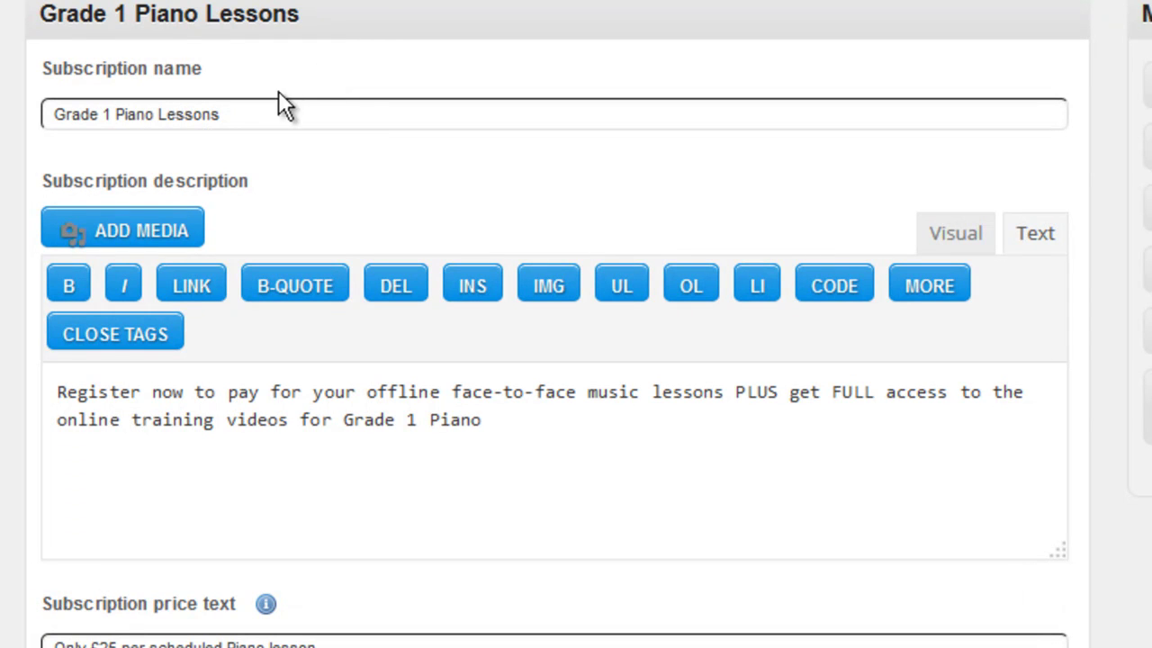
{"action": "left_click_drag", "start_coordinate": [486, 423], "coordinate": [56, 391]}
{"action": "left_click", "coordinate": [217, 415]}
{"action": "scroll", "coordinate": [420, 414], "scroll_direction": "down", "scroll_amount": 5}
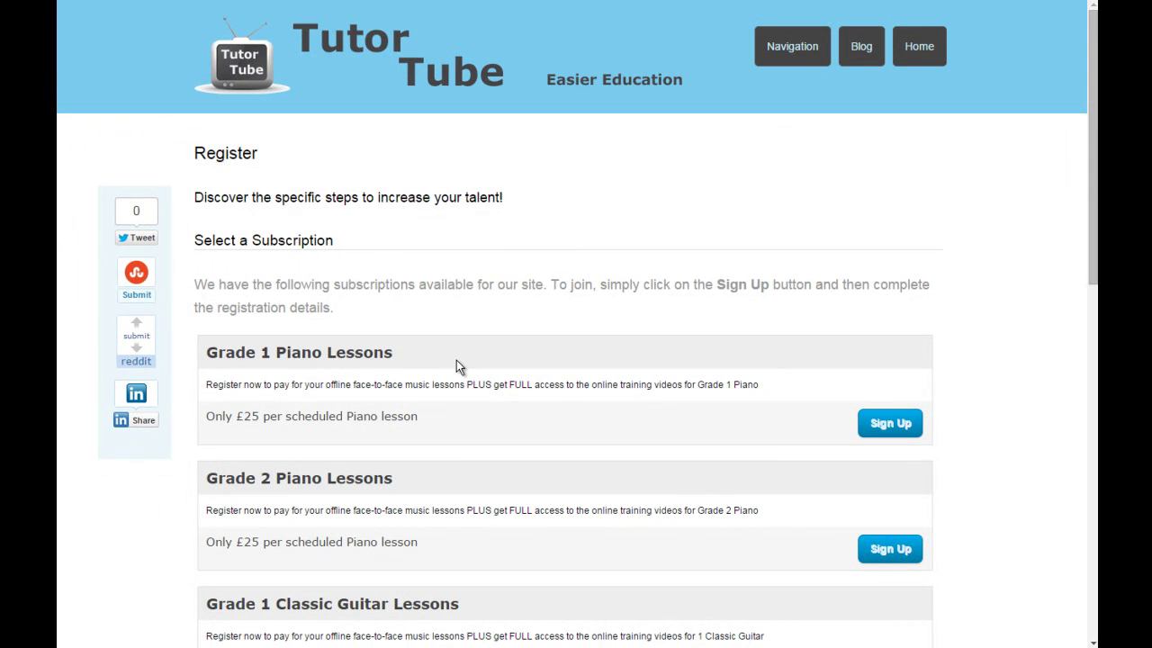
Step: Examine the Grade 1 Piano Lessons title, description and price text on the public Register page
{"action": "left_click_drag", "start_coordinate": [217, 352], "coordinate": [356, 354]}
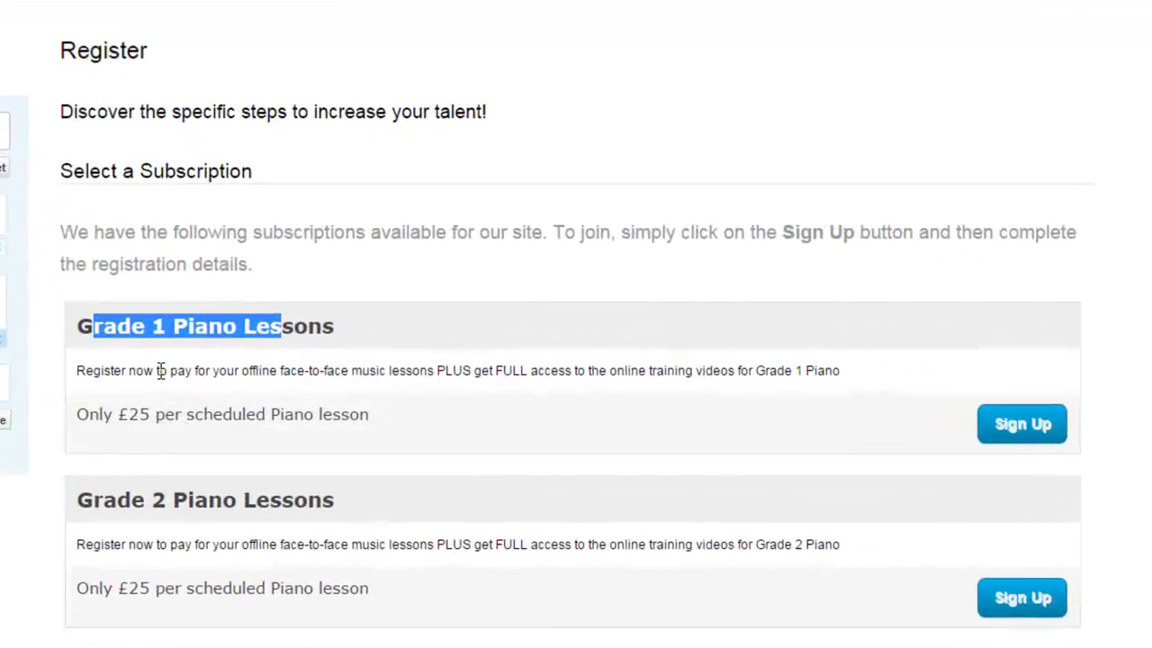
{"action": "left_click_drag", "start_coordinate": [102, 372], "coordinate": [236, 372]}
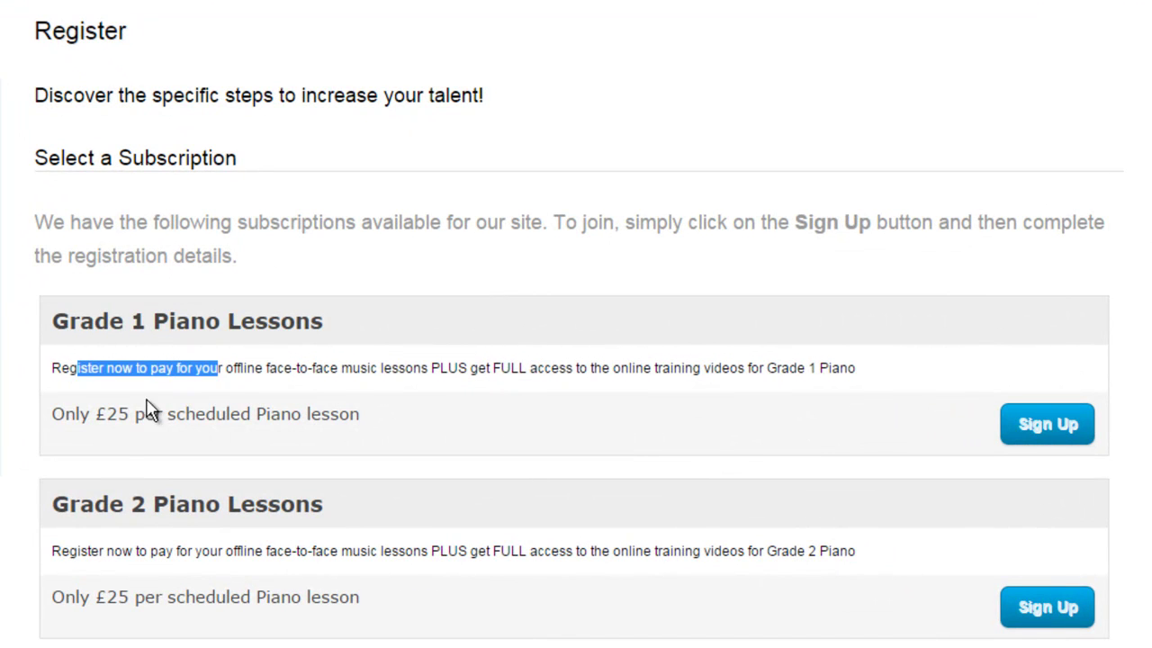
{"action": "left_click_drag", "start_coordinate": [65, 414], "coordinate": [251, 414]}
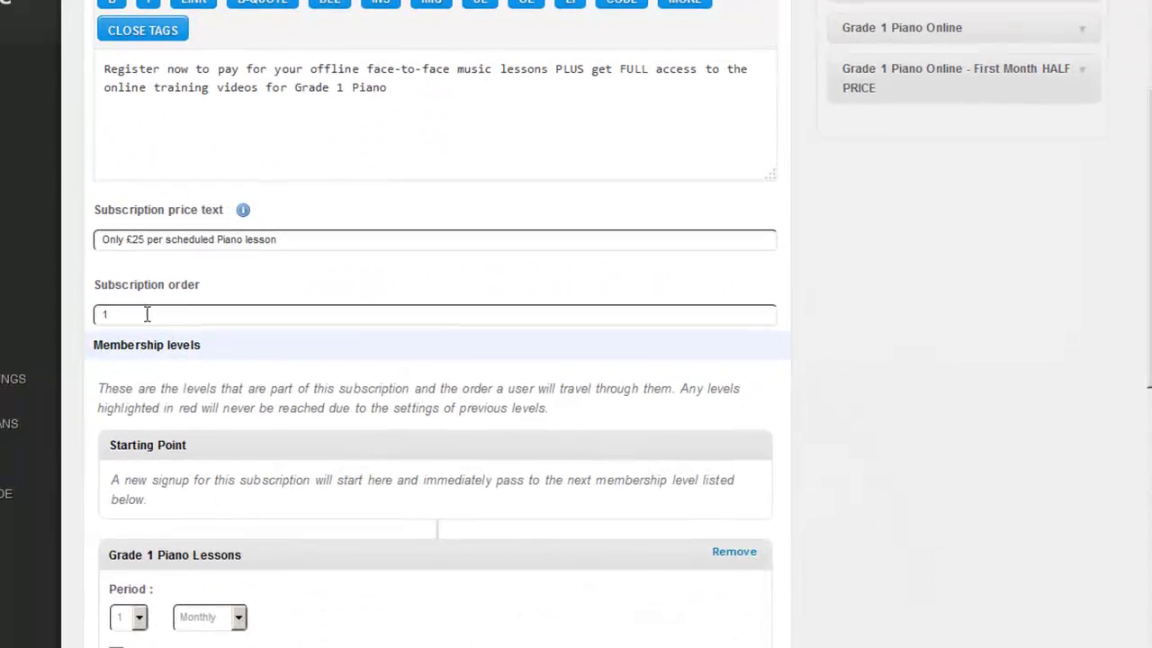
Step: Compare the price text and description in the Grade 1 Piano Lessons subscription form with the public listing
{"action": "left_click_drag", "start_coordinate": [153, 240], "coordinate": [87, 240]}
{"action": "left_click_drag", "start_coordinate": [188, 71], "coordinate": [91, 74]}
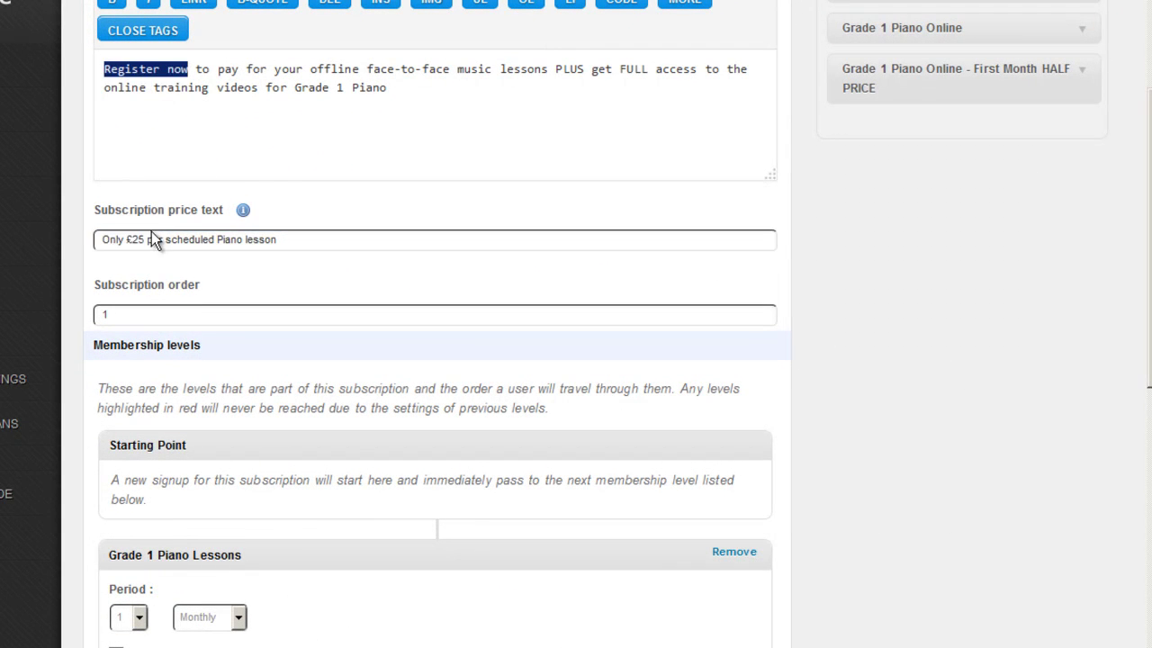
{"action": "left_click", "coordinate": [471, 386]}
Step: Examine the available membership levels, the payment settings of the subscription's Grade 1 Piano Lessons level and the drop area for levels
{"action": "scroll", "coordinate": [475, 387], "scroll_direction": "down", "scroll_amount": 3}
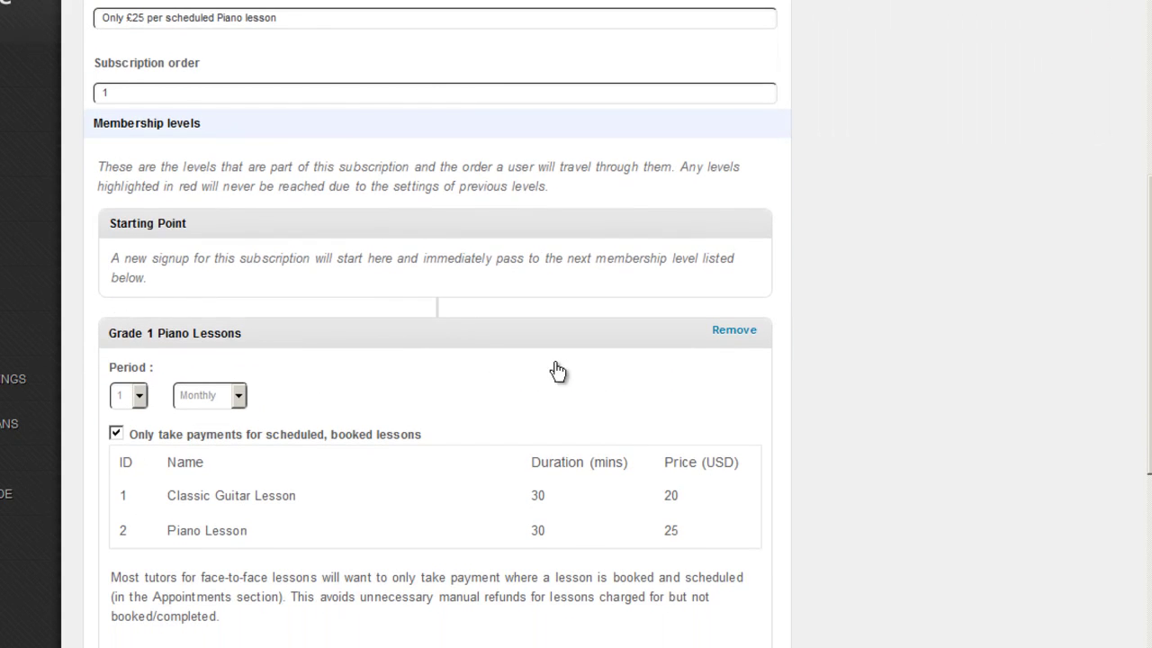
{"action": "scroll", "coordinate": [633, 316], "scroll_direction": "up", "scroll_amount": 7}
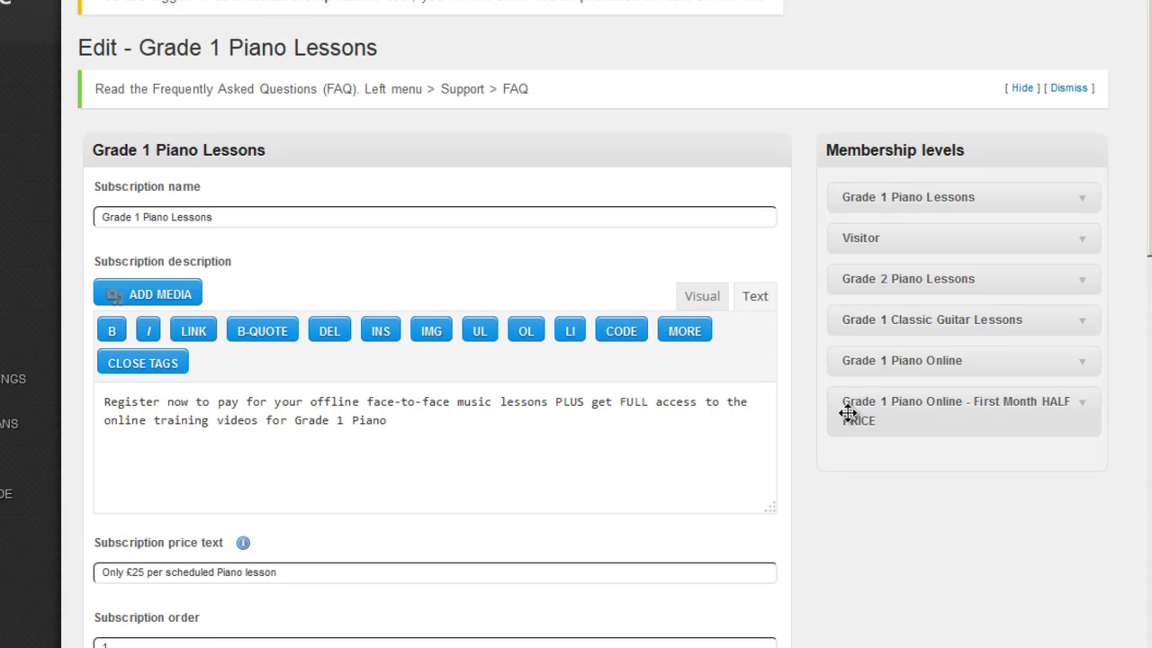
{"action": "scroll", "coordinate": [848, 414], "scroll_direction": "down", "scroll_amount": 3}
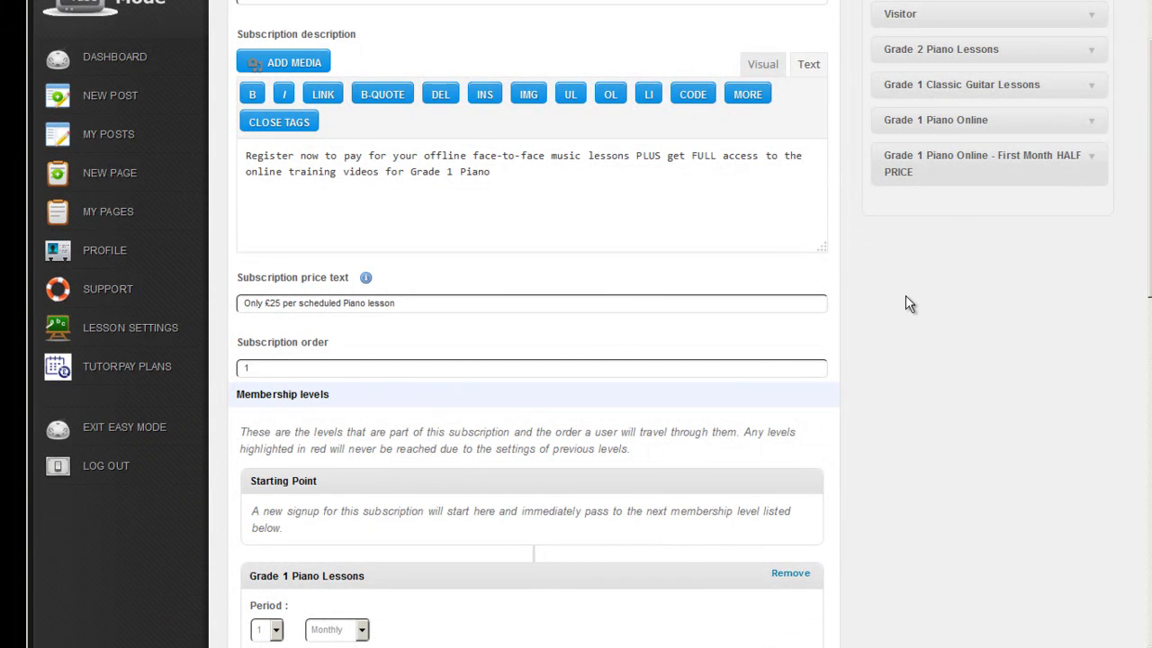
{"action": "scroll", "coordinate": [905, 306], "scroll_direction": "down", "scroll_amount": 4}
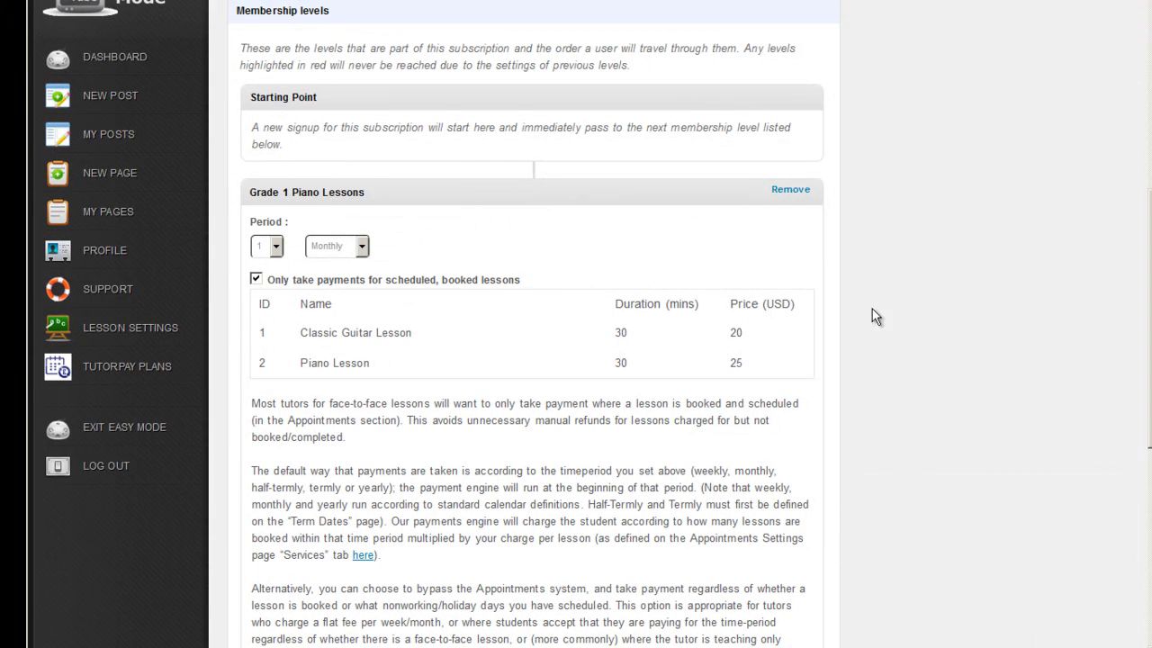
{"action": "scroll", "coordinate": [916, 333], "scroll_direction": "up", "scroll_amount": 6}
{"action": "mouse_move", "coordinate": [954, 170]}
{"action": "left_mouse_down"}
{"action": "mouse_move", "coordinate": [910, 369]}
{"action": "mouse_move", "coordinate": [816, 551]}
{"action": "mouse_move", "coordinate": [959, 173]}
{"action": "left_mouse_up"}
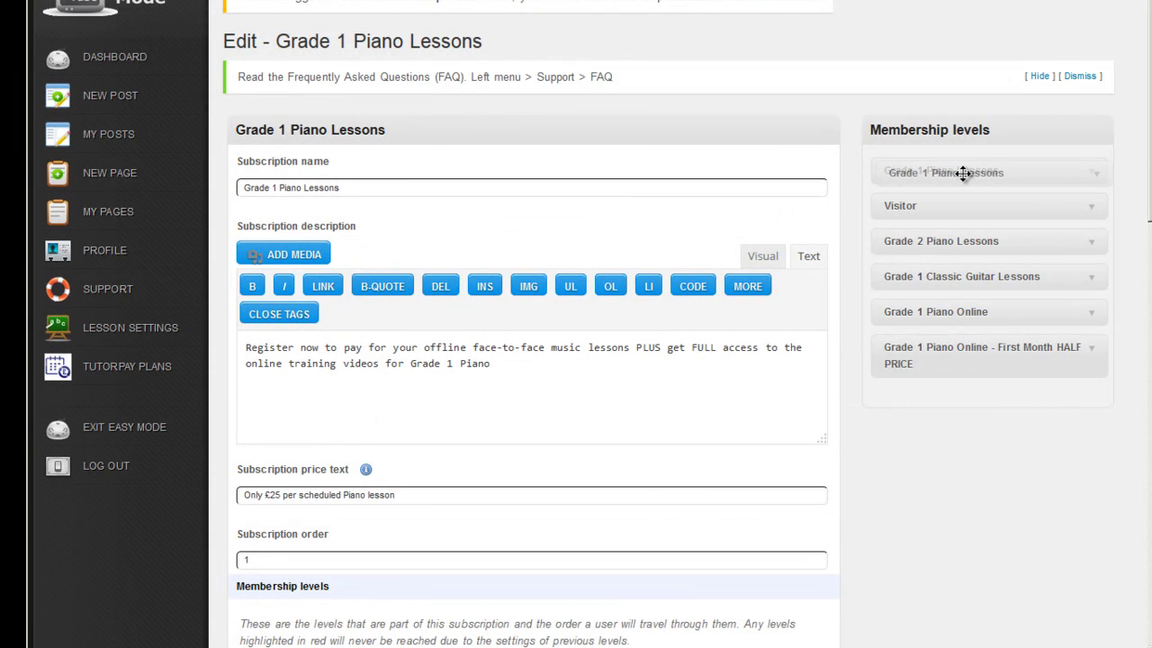
{"action": "scroll", "coordinate": [970, 446], "scroll_direction": "down", "scroll_amount": 6}
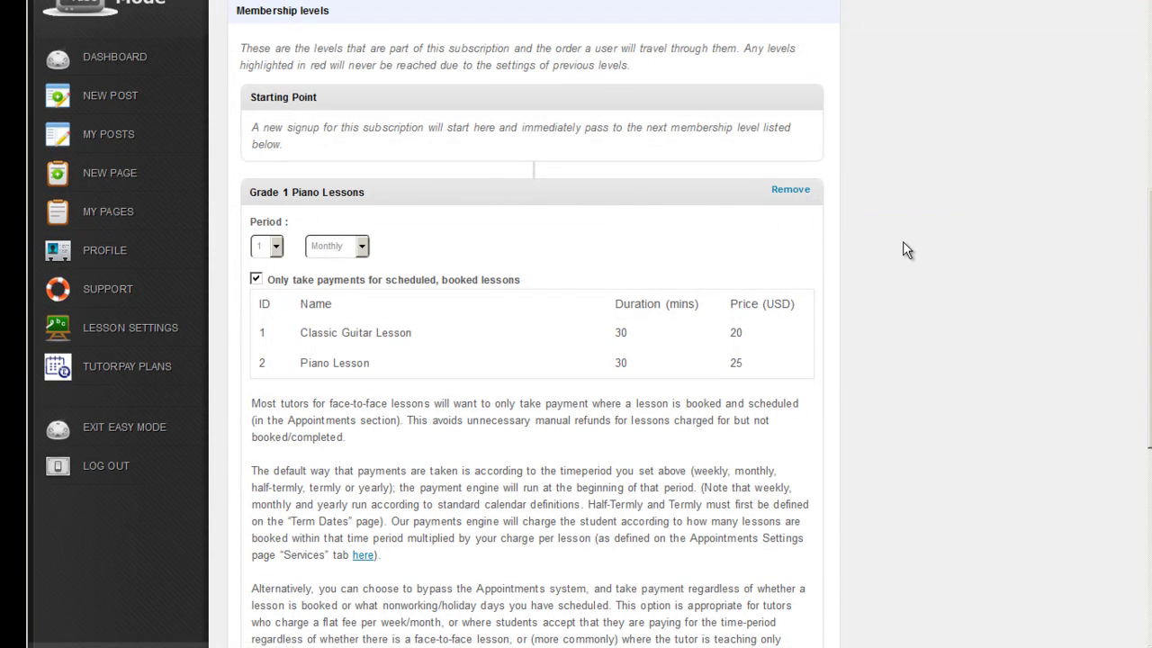
{"action": "scroll", "coordinate": [953, 182], "scroll_direction": "up", "scroll_amount": 6}
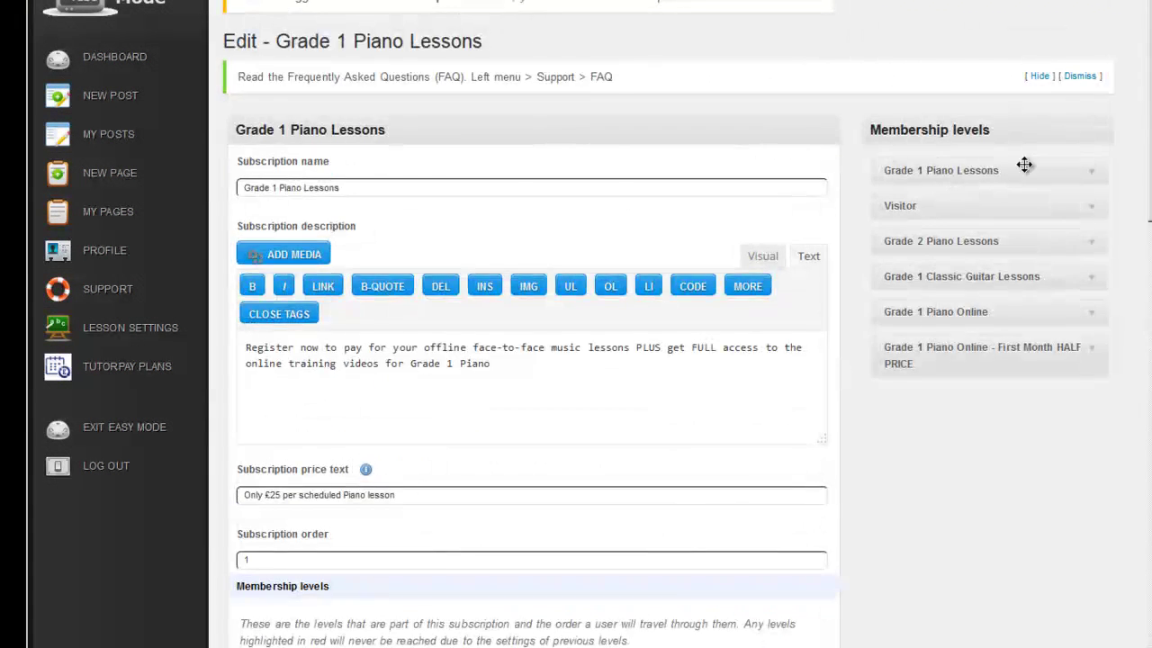
{"action": "scroll", "coordinate": [956, 216], "scroll_direction": "down", "scroll_amount": 10}
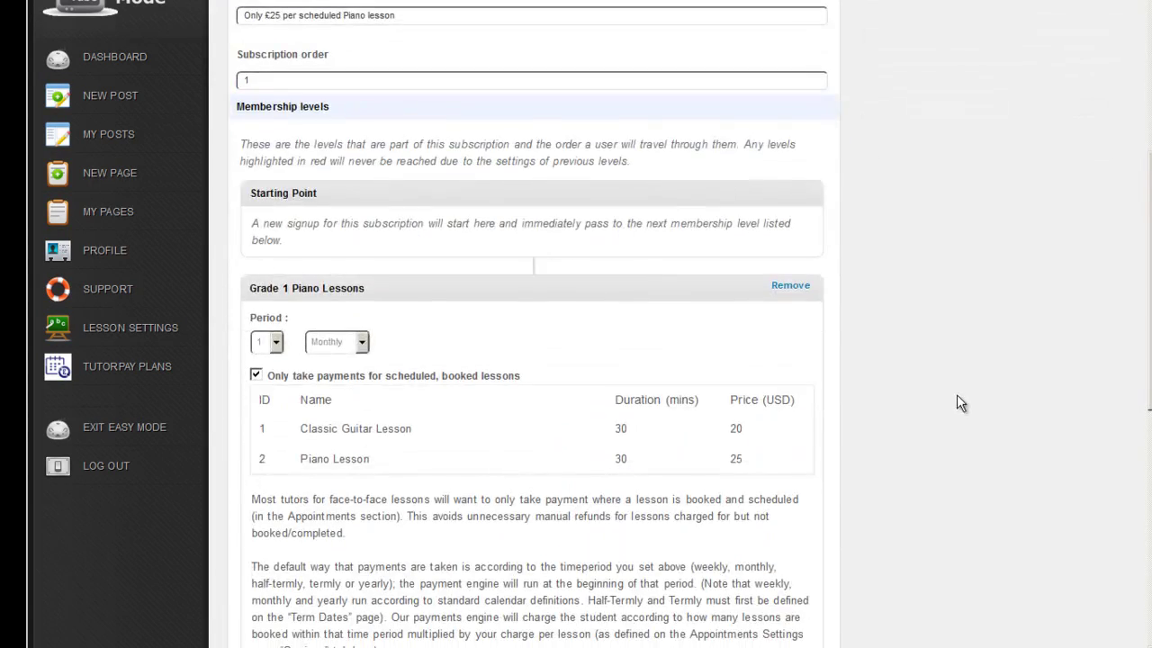
{"action": "scroll", "coordinate": [967, 291], "scroll_direction": "down", "scroll_amount": 1}
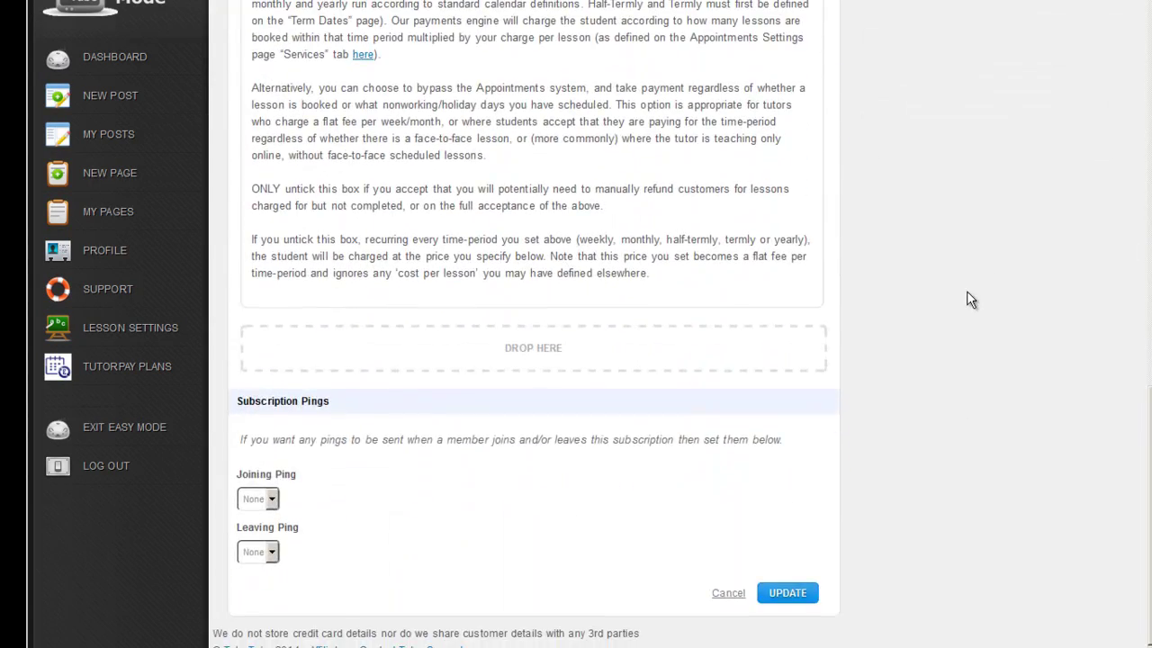
Step: Set the period of the subscription's Grade 1 Piano Lessons membership level to Weekly
{"action": "scroll", "coordinate": [897, 309], "scroll_direction": "up", "scroll_amount": 1}
{"action": "scroll", "coordinate": [810, 299], "scroll_direction": "up", "scroll_amount": 4}
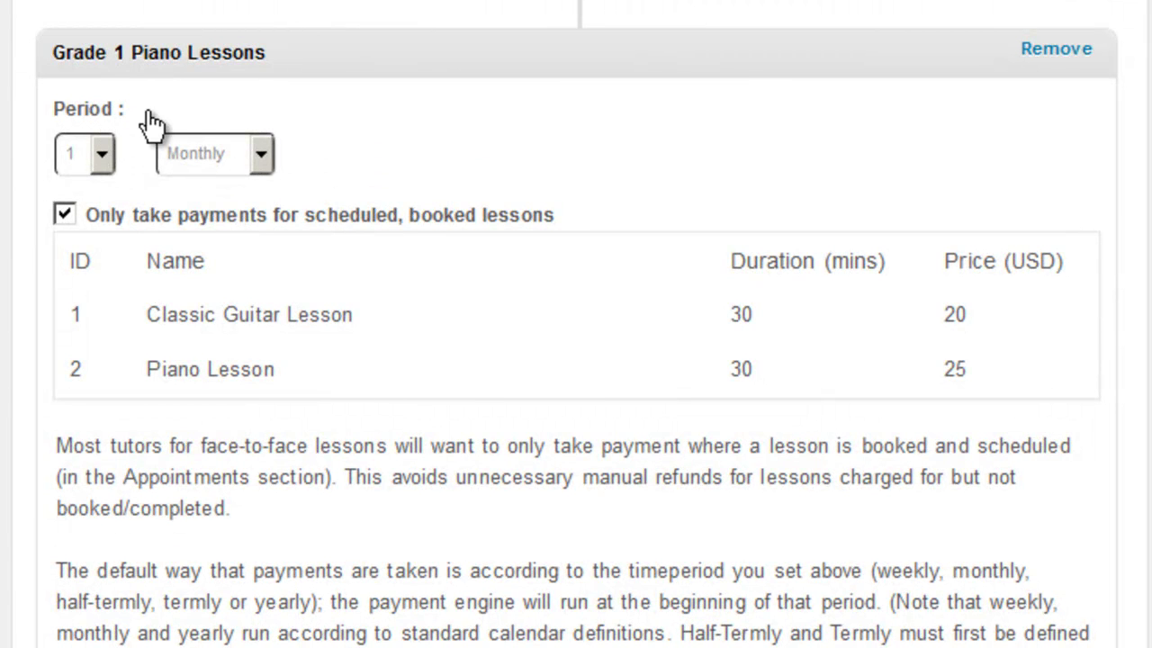
{"action": "left_click", "coordinate": [262, 154]}
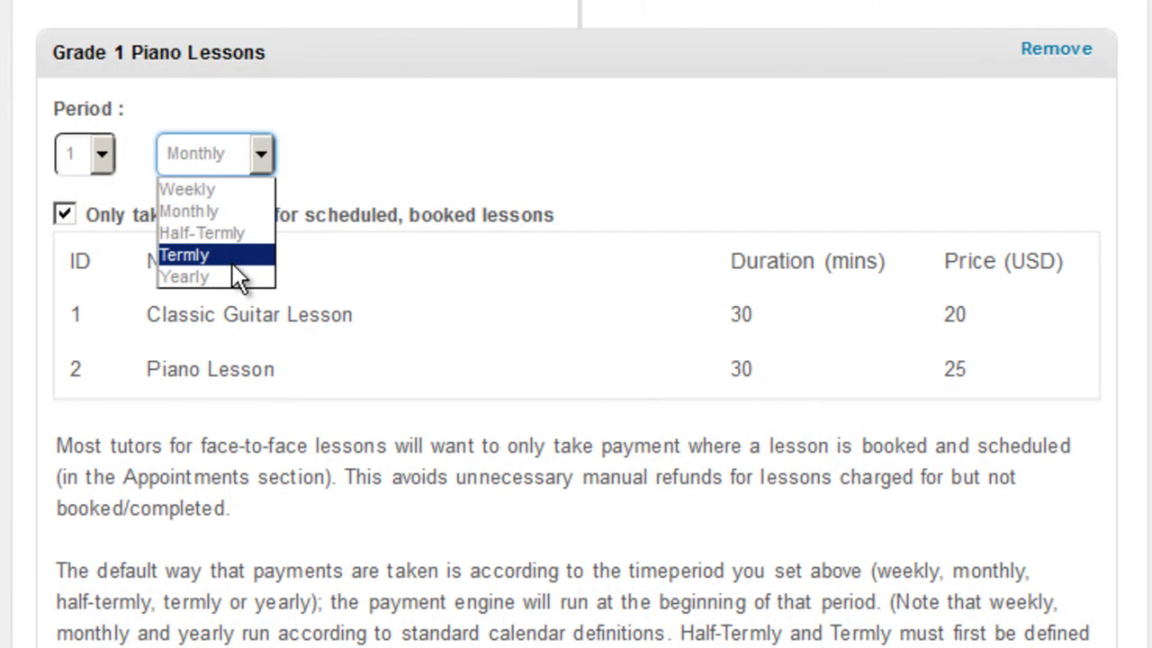
{"action": "left_click", "coordinate": [373, 149]}
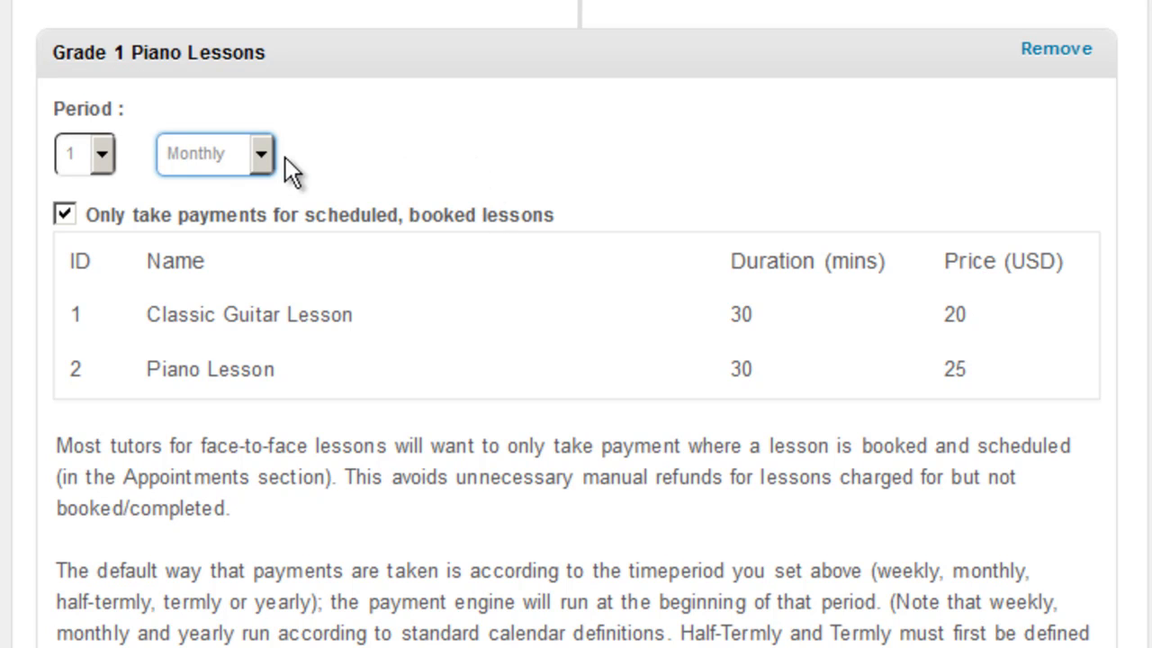
{"action": "left_click", "coordinate": [260, 152]}
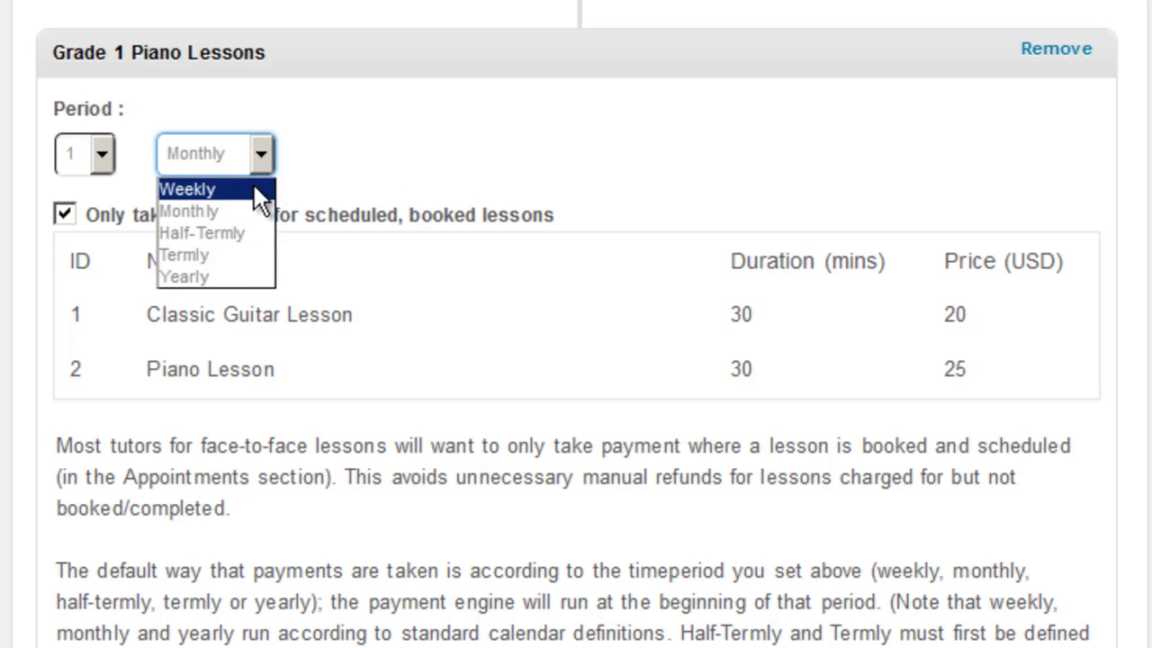
{"action": "left_click", "coordinate": [254, 189]}
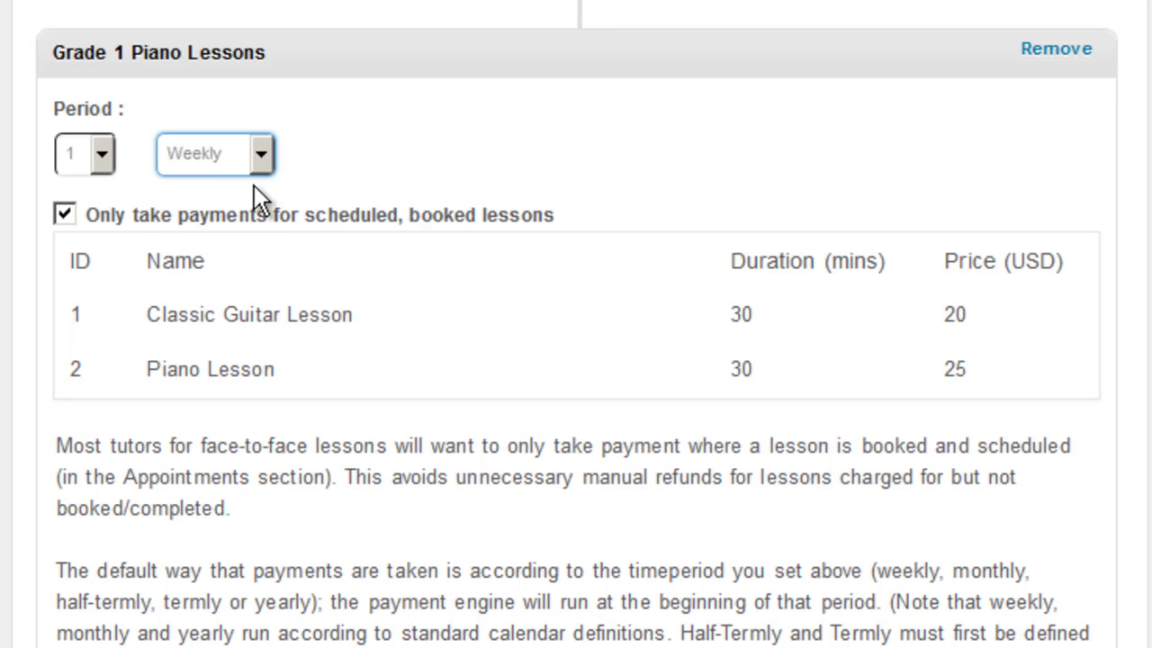
Step: Set the payment period of the Grade 1 Piano Lessons membership level to 2 Monthly
{"action": "left_click", "coordinate": [102, 158]}
{"action": "left_click", "coordinate": [76, 207]}
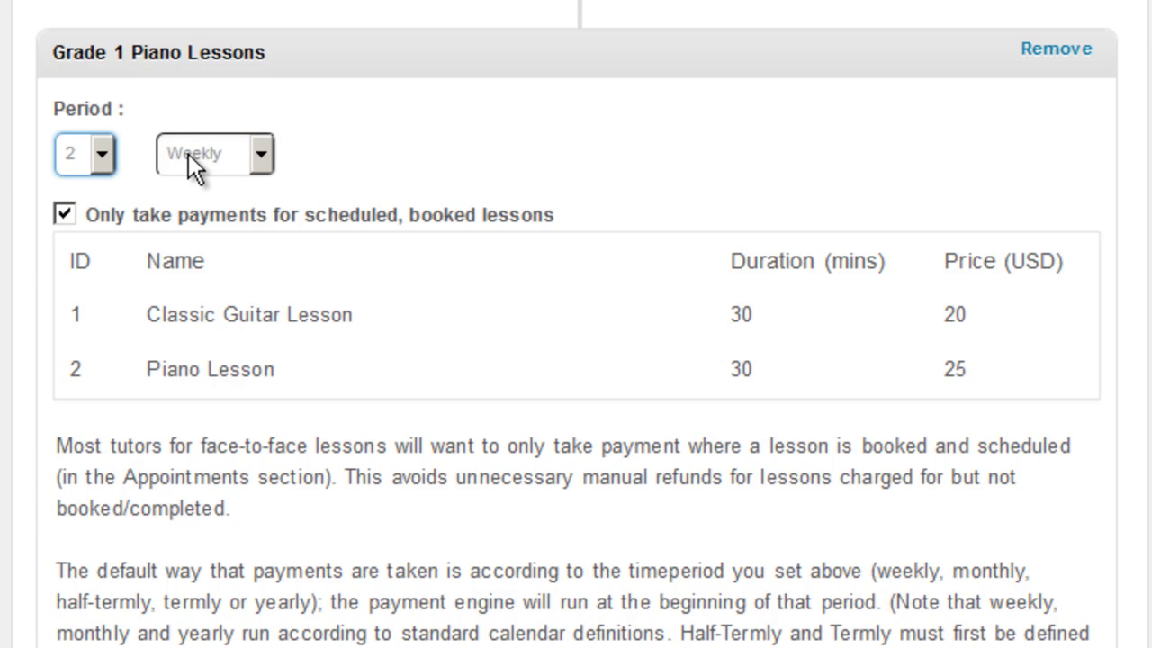
{"action": "left_click", "coordinate": [101, 160]}
{"action": "left_click", "coordinate": [80, 212]}
{"action": "left_click", "coordinate": [261, 153]}
{"action": "left_click", "coordinate": [254, 211]}
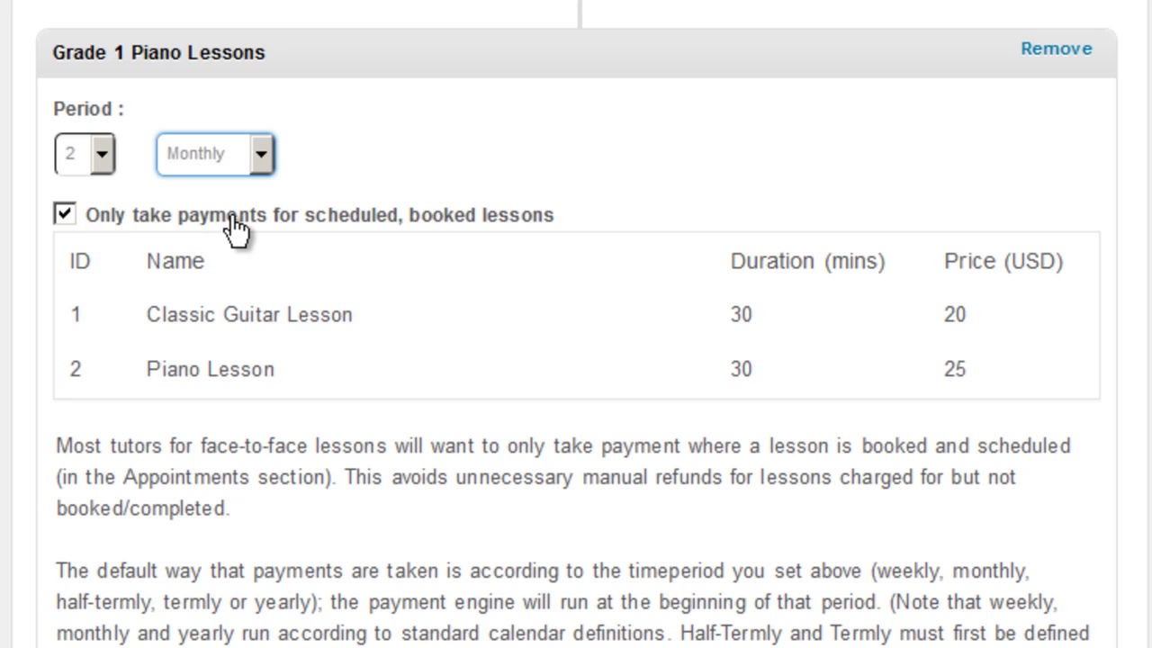
Step: Turn off taking payments only for scheduled, booked lessons and open the flat GBP price of Grade 1 Piano Lessons for editing
{"action": "left_click", "coordinate": [67, 218]}
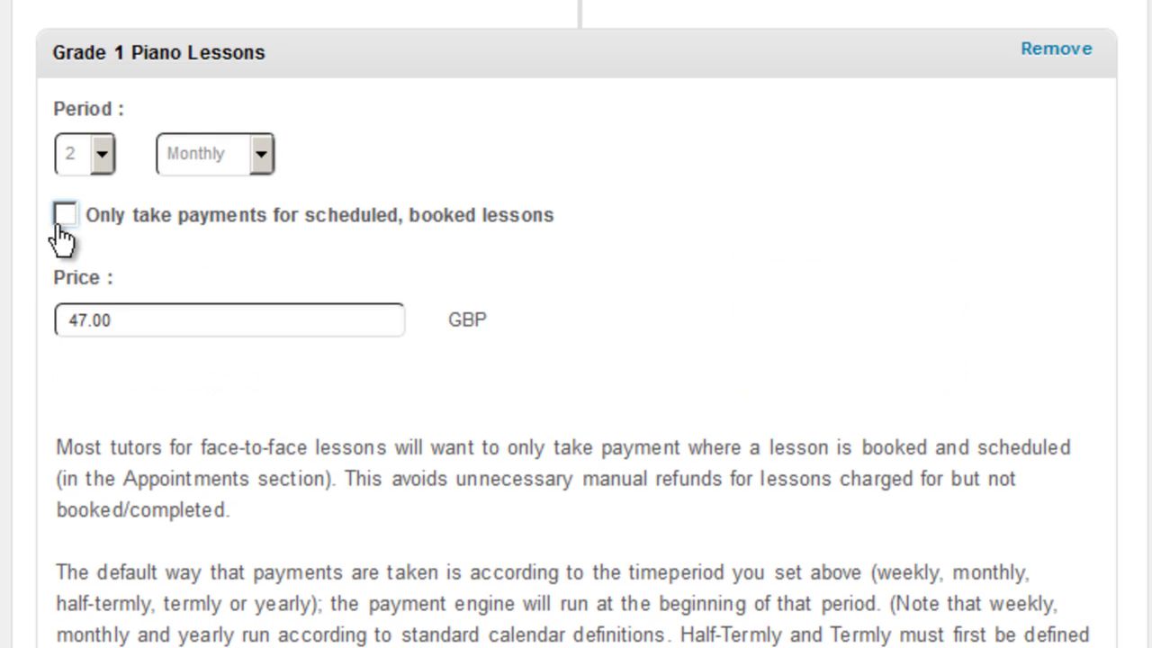
{"action": "left_click_drag", "start_coordinate": [91, 319], "coordinate": [68, 321]}
{"action": "left_click", "coordinate": [102, 324]}
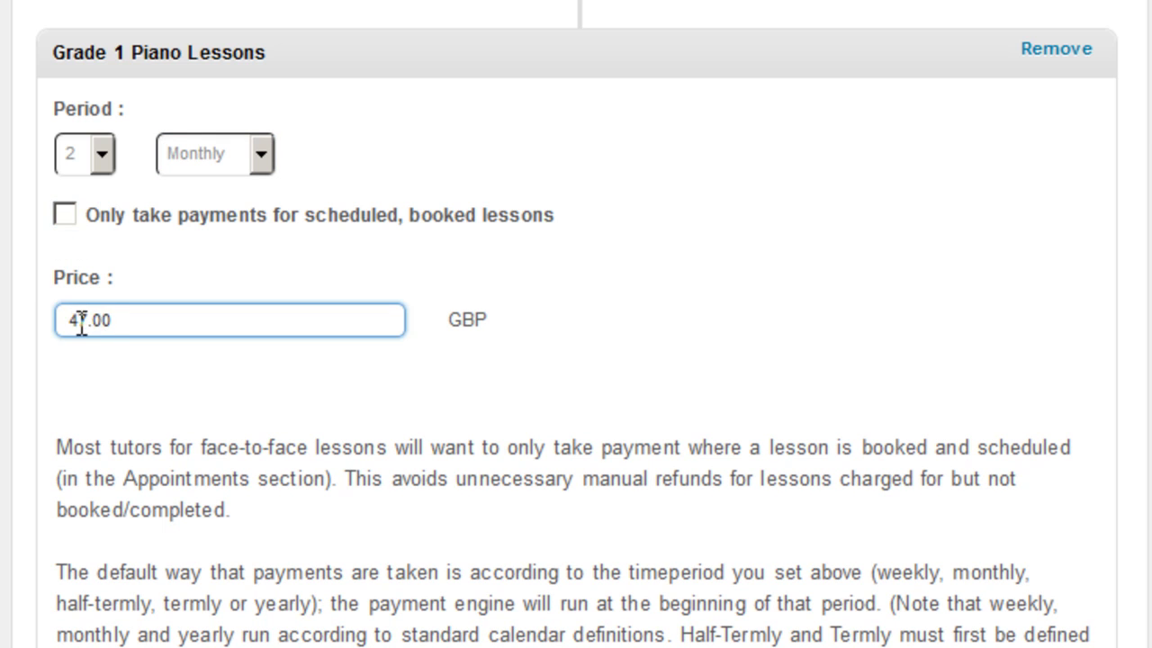
{"action": "left_click_drag", "start_coordinate": [89, 324], "coordinate": [65, 322]}
{"action": "left_click", "coordinate": [128, 324]}
Step: Set the payment period of the Grade 1 Piano Lessons membership level to 1 Weekly
{"action": "left_click", "coordinate": [103, 155]}
{"action": "left_click", "coordinate": [96, 185]}
{"action": "left_click", "coordinate": [264, 158]}
{"action": "left_click", "coordinate": [240, 186]}
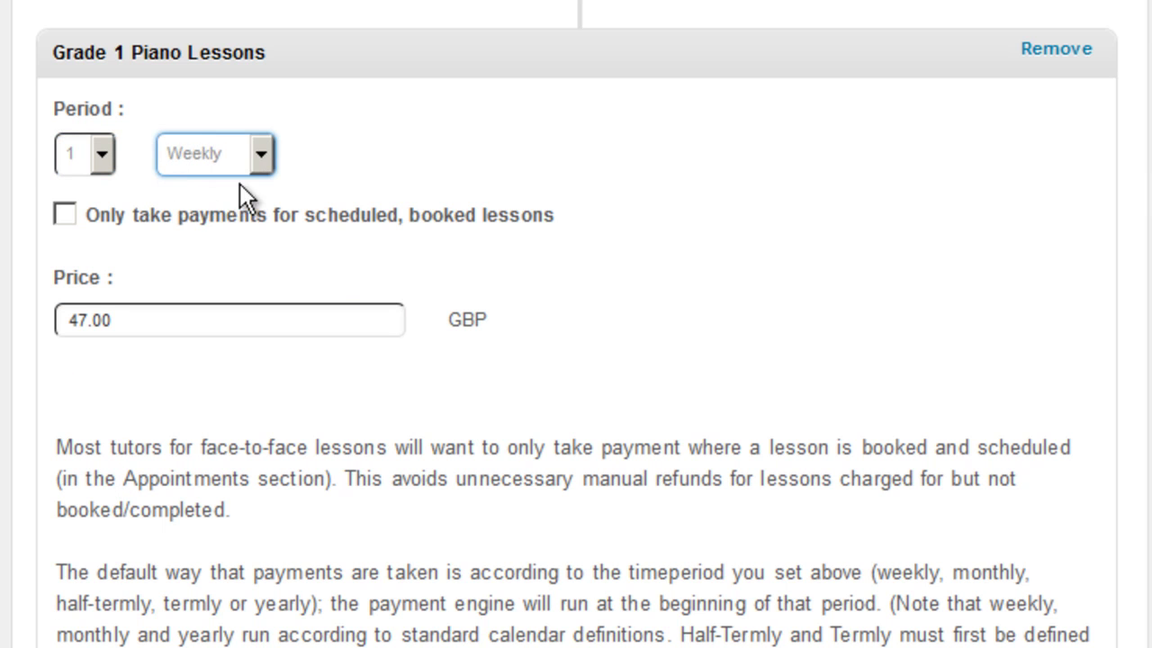
Step: Set the flat price to 7.00 GBP and turn on taking payments only for scheduled, booked lessons
{"action": "left_click", "coordinate": [132, 326]}
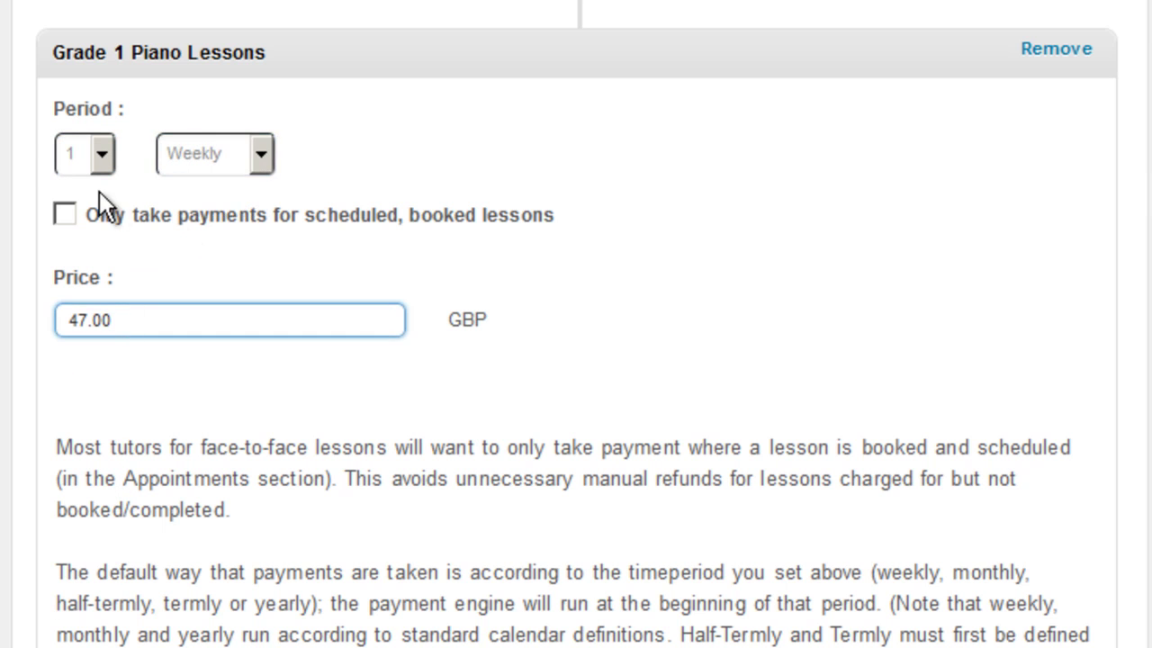
{"action": "left_click", "coordinate": [77, 320]}
{"action": "key", "text": "BackSpace"}
{"action": "left_click", "coordinate": [243, 316]}
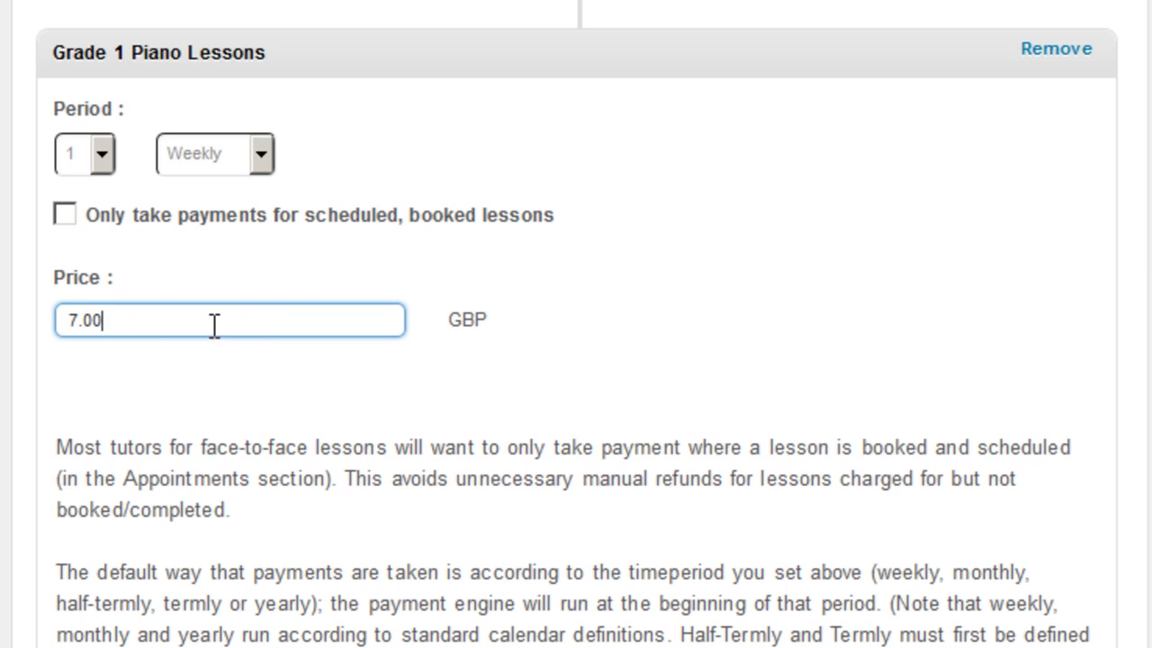
{"action": "left_click", "coordinate": [66, 216]}
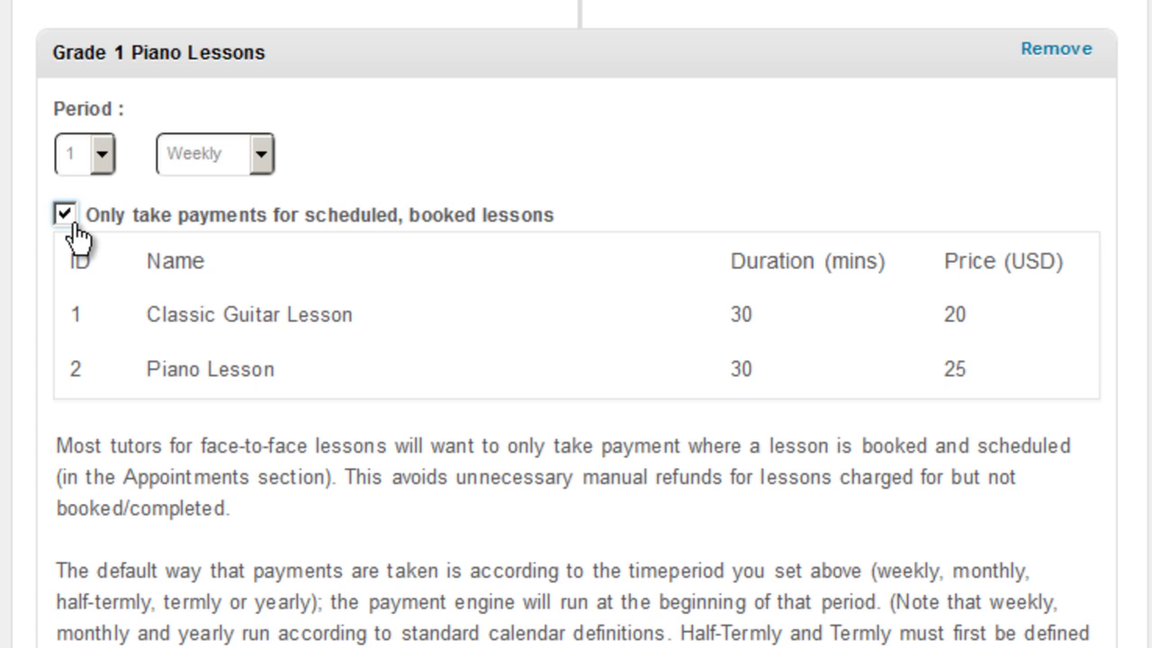
Step: Set the time unit of the Grade 1 Piano Lessons membership level's payment period to Half-Termly
{"action": "left_click", "coordinate": [260, 154]}
{"action": "left_click", "coordinate": [206, 212]}
{"action": "left_click", "coordinate": [260, 154]}
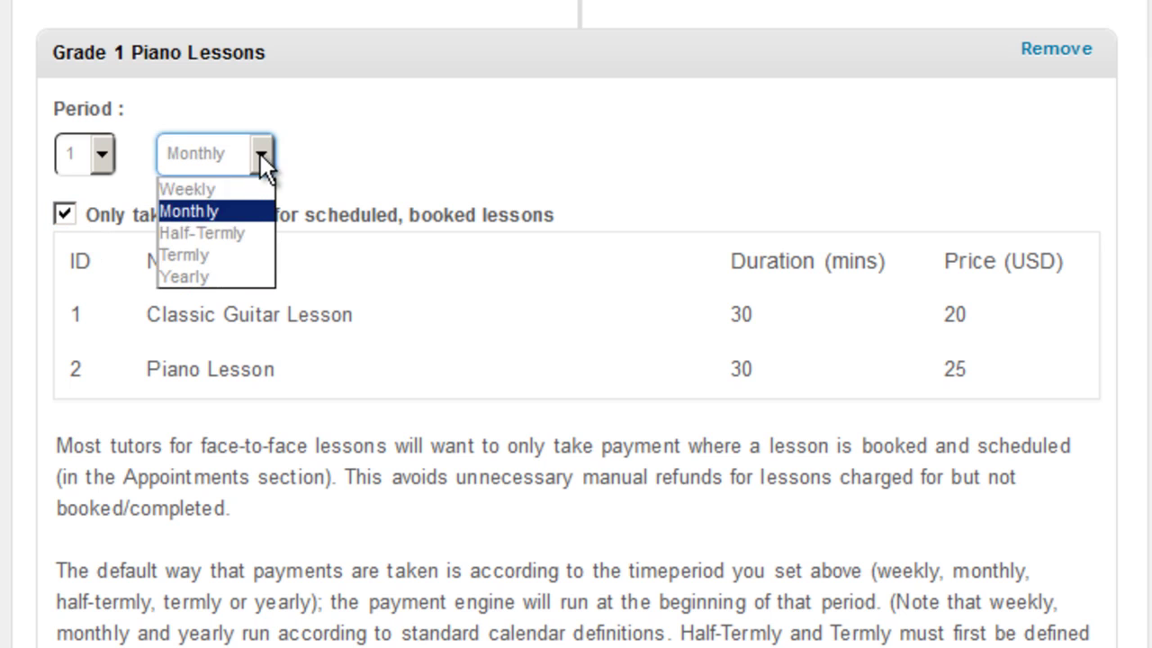
{"action": "left_click", "coordinate": [239, 231]}
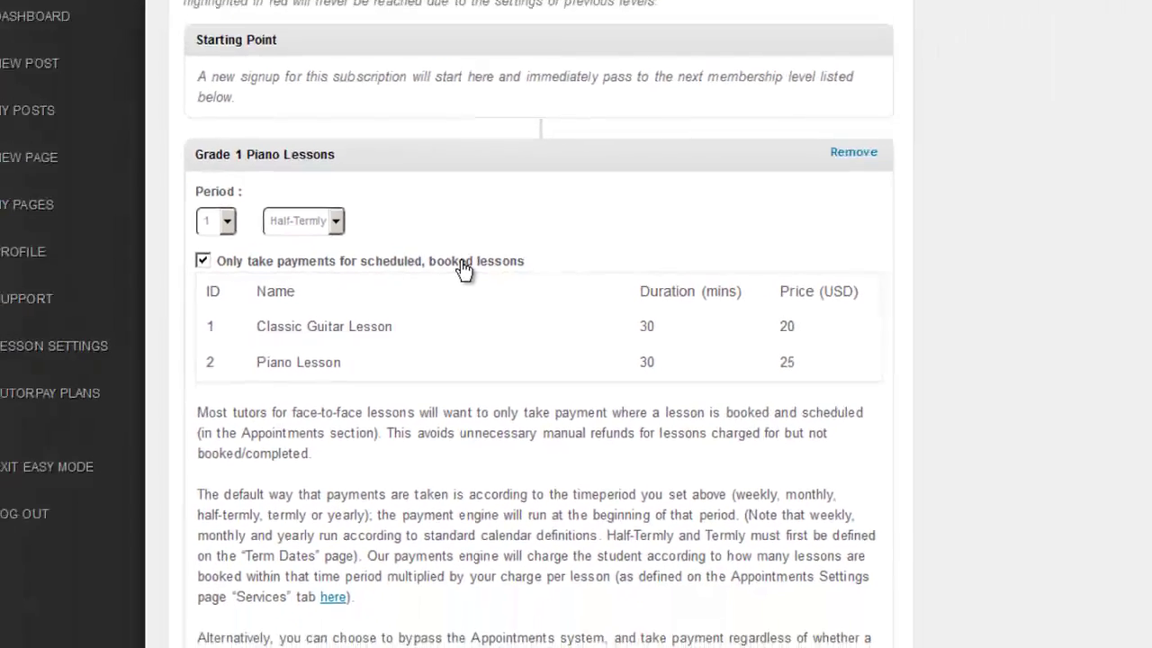
{"action": "scroll", "coordinate": [818, 247], "scroll_direction": "down", "scroll_amount": 3}
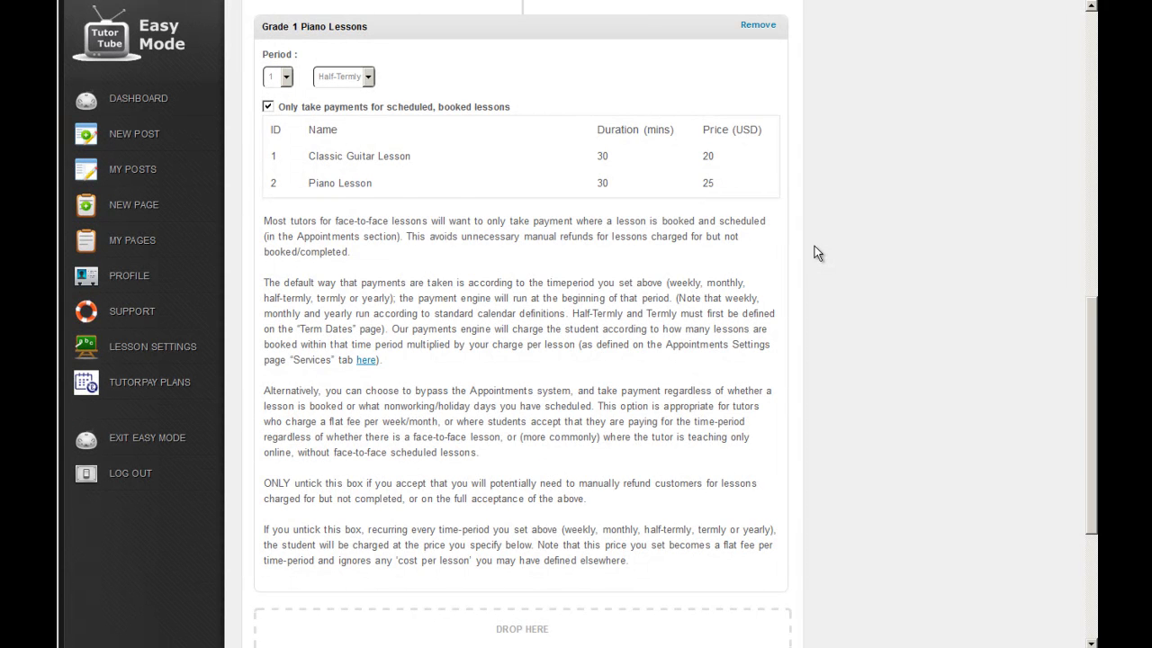
{"action": "scroll", "coordinate": [814, 246], "scroll_direction": "down", "scroll_amount": 3}
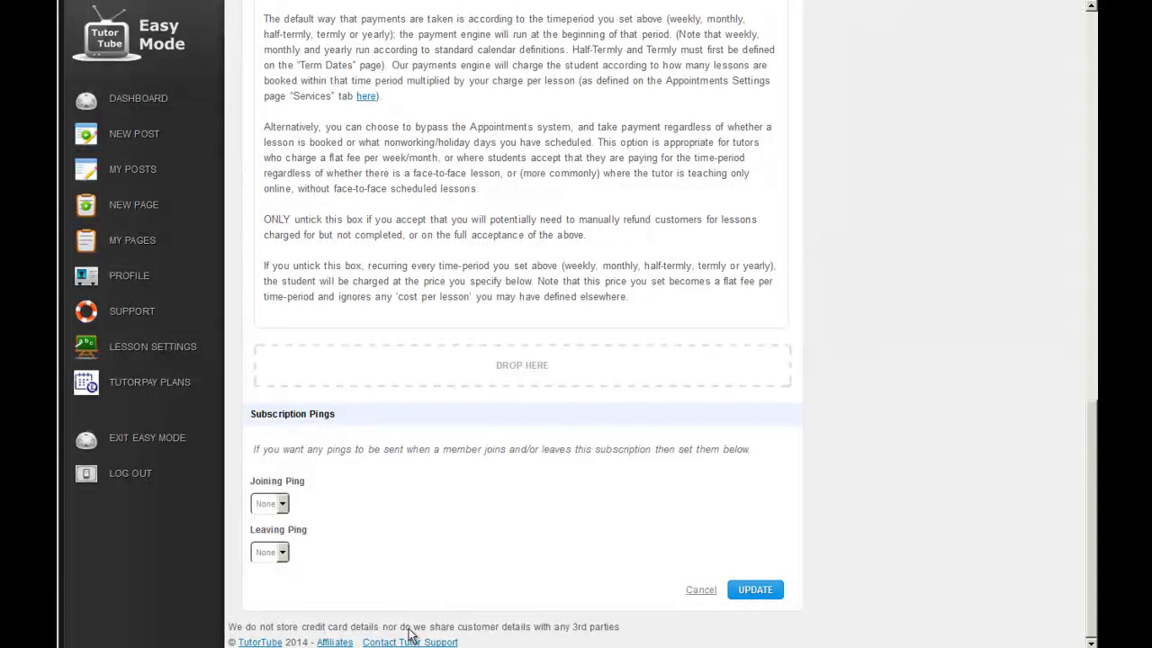